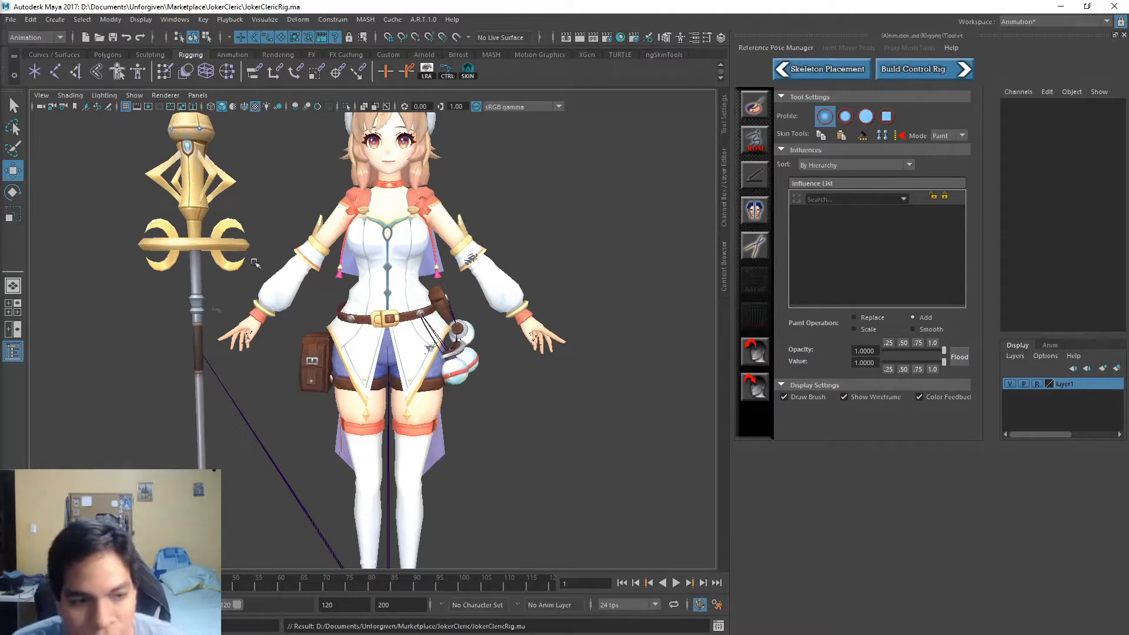
Switch layer1 to template display and examine the joints around the hips, belt, potions and backpack.
{"action": "left_click", "coordinate": [1038, 384]}
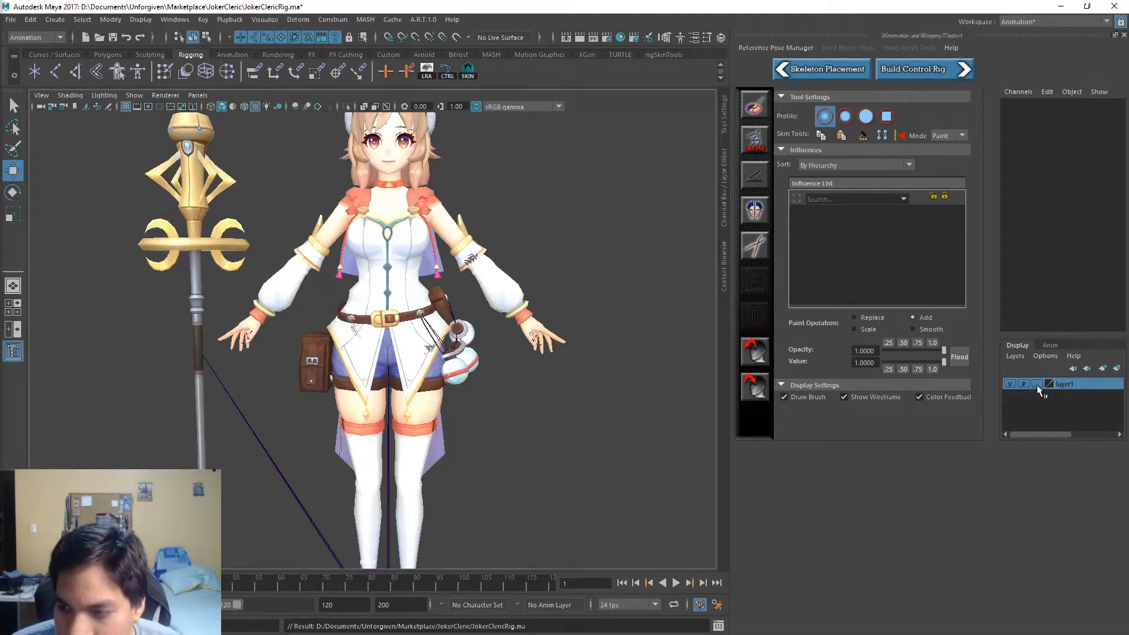
{"action": "left_click", "coordinate": [1038, 384]}
{"action": "scroll", "coordinate": [529, 348], "scroll_direction": "up", "scroll_amount": 5}
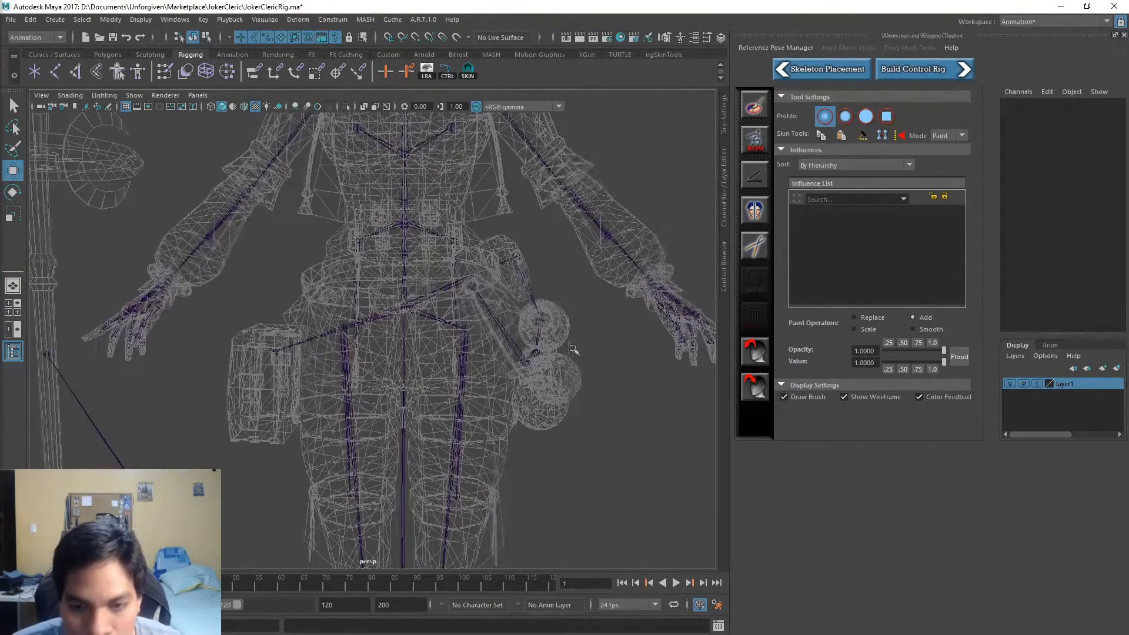
{"action": "middle_click_drag", "start_coordinate": [576, 350], "coordinate": [549, 357], "text": "alt"}
{"action": "scroll", "coordinate": [577, 312], "scroll_direction": "up", "scroll_amount": 5}
{"action": "mouse_move", "coordinate": [577, 313]}
{"action": "left_mouse_down", "text": "alt"}
{"action": "mouse_move", "coordinate": [524, 322]}
{"action": "mouse_move", "coordinate": [576, 303]}
{"action": "left_mouse_up", "text": "alt"}
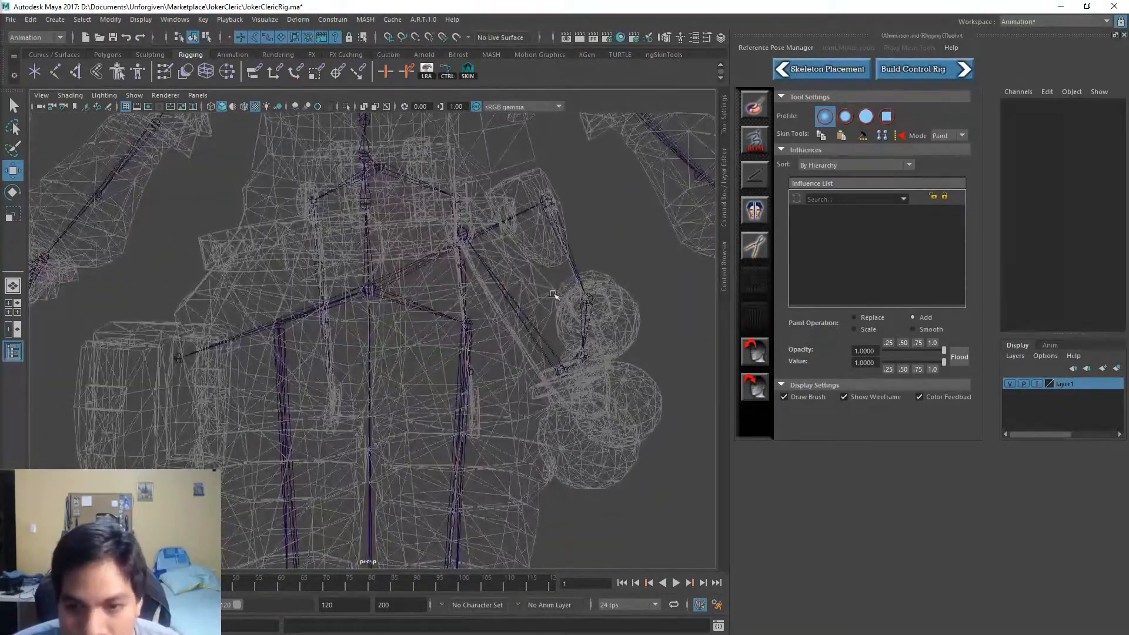
{"action": "left_click_drag", "start_coordinate": [202, 278], "coordinate": [413, 349], "text": "alt"}
{"action": "left_click_drag", "start_coordinate": [311, 252], "coordinate": [507, 277], "text": "alt"}
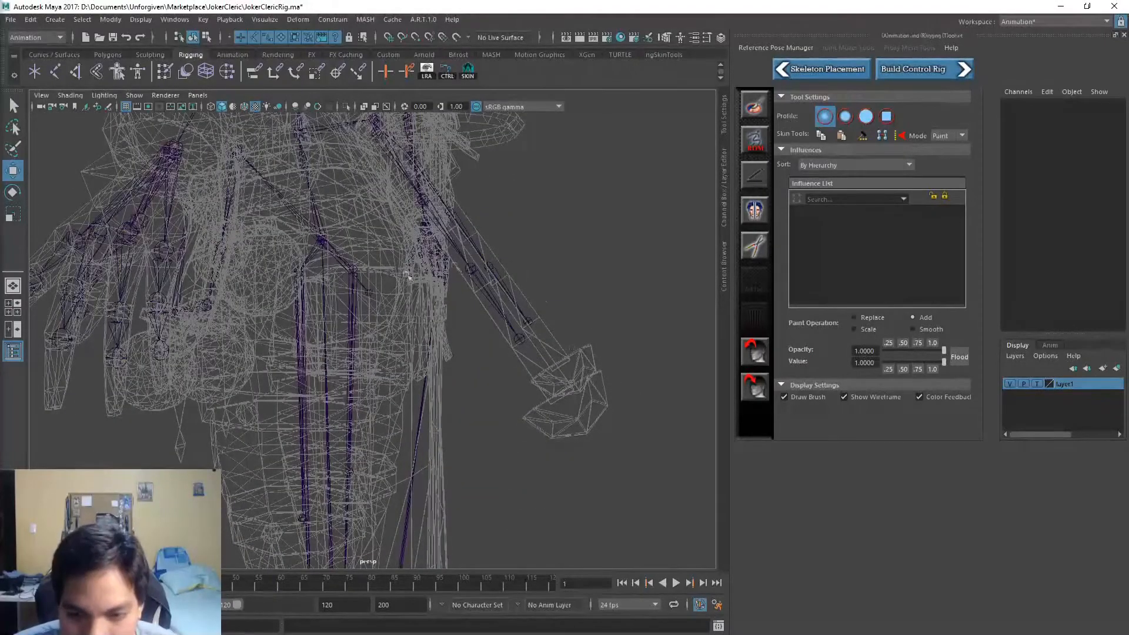
{"action": "left_click_drag", "start_coordinate": [465, 422], "coordinate": [592, 337], "text": "alt"}
{"action": "middle_click_drag", "start_coordinate": [503, 414], "coordinate": [514, 338], "text": "alt"}
Examine the skeleton through the torso, neck and head, checking the joints inside the face.
{"action": "middle_click_drag", "start_coordinate": [562, 263], "coordinate": [580, 472], "text": "alt"}
{"action": "middle_click_drag", "start_coordinate": [606, 356], "coordinate": [447, 371], "text": "alt"}
{"action": "right_click_drag", "start_coordinate": [450, 374], "coordinate": [601, 370], "text": "alt"}
{"action": "left_click_drag", "start_coordinate": [601, 370], "coordinate": [423, 294], "text": "alt"}
{"action": "left_click_drag", "start_coordinate": [467, 244], "coordinate": [390, 349], "text": "alt"}
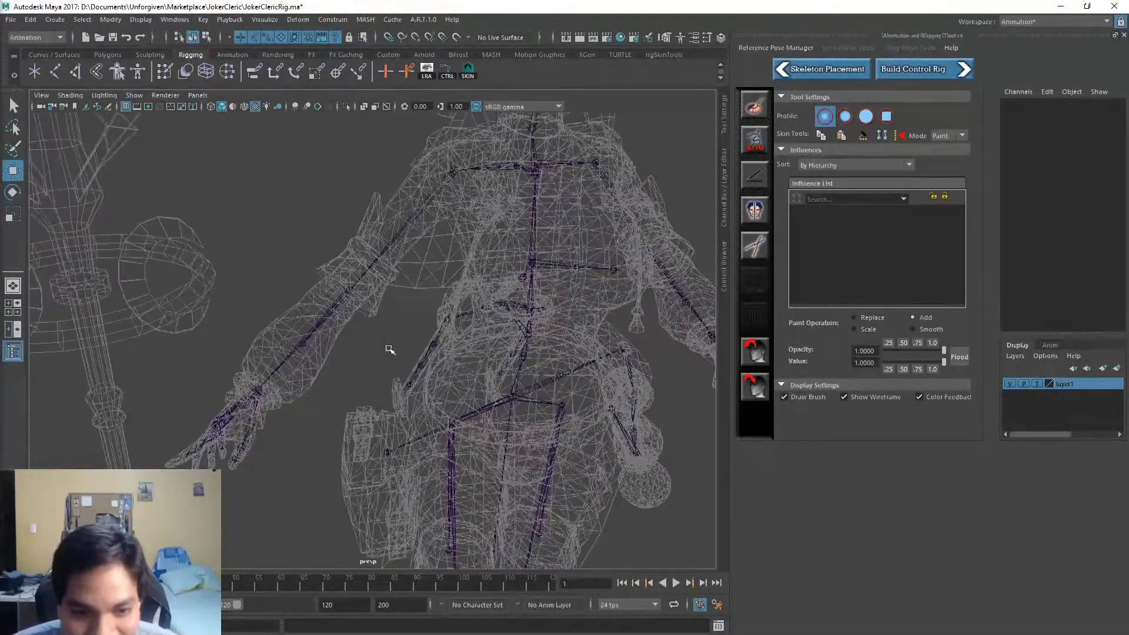
{"action": "middle_click_drag", "start_coordinate": [429, 308], "coordinate": [288, 459], "text": "alt"}
{"action": "left_click_drag", "start_coordinate": [329, 330], "coordinate": [433, 353], "text": "alt"}
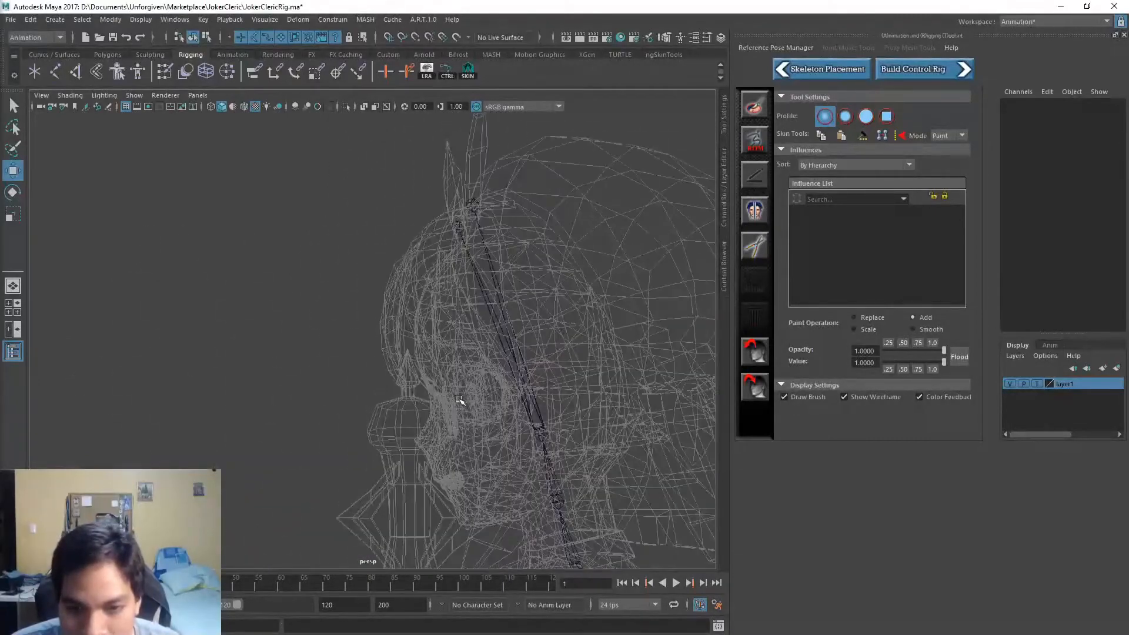
{"action": "left_click_drag", "start_coordinate": [556, 427], "coordinate": [432, 385], "text": "alt"}
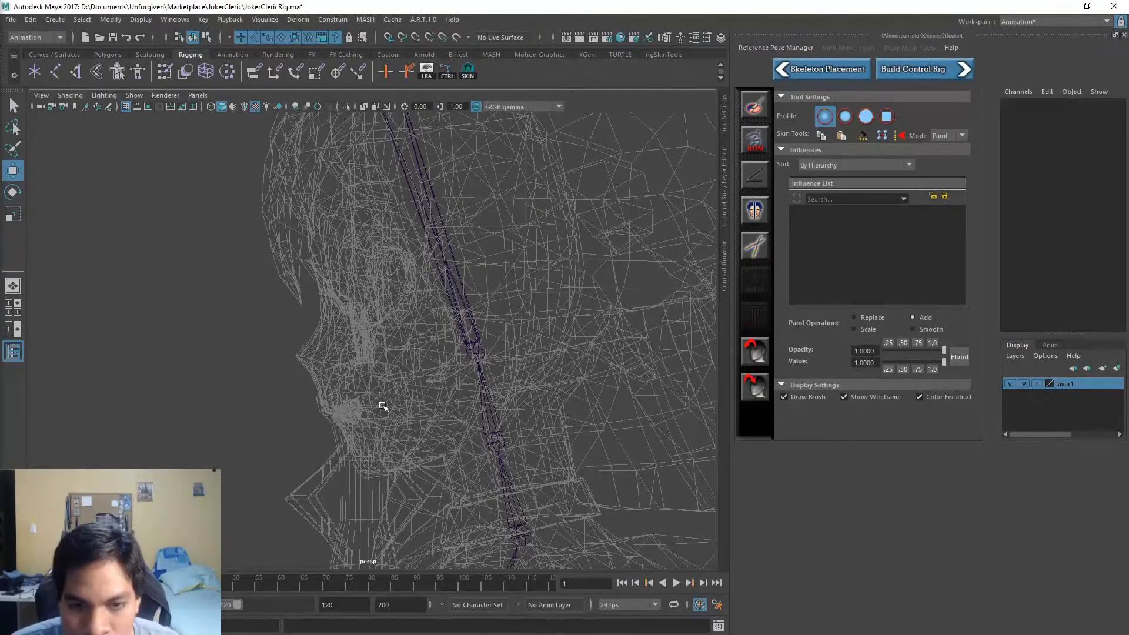
{"action": "left_click_drag", "start_coordinate": [412, 384], "coordinate": [535, 390], "text": "alt"}
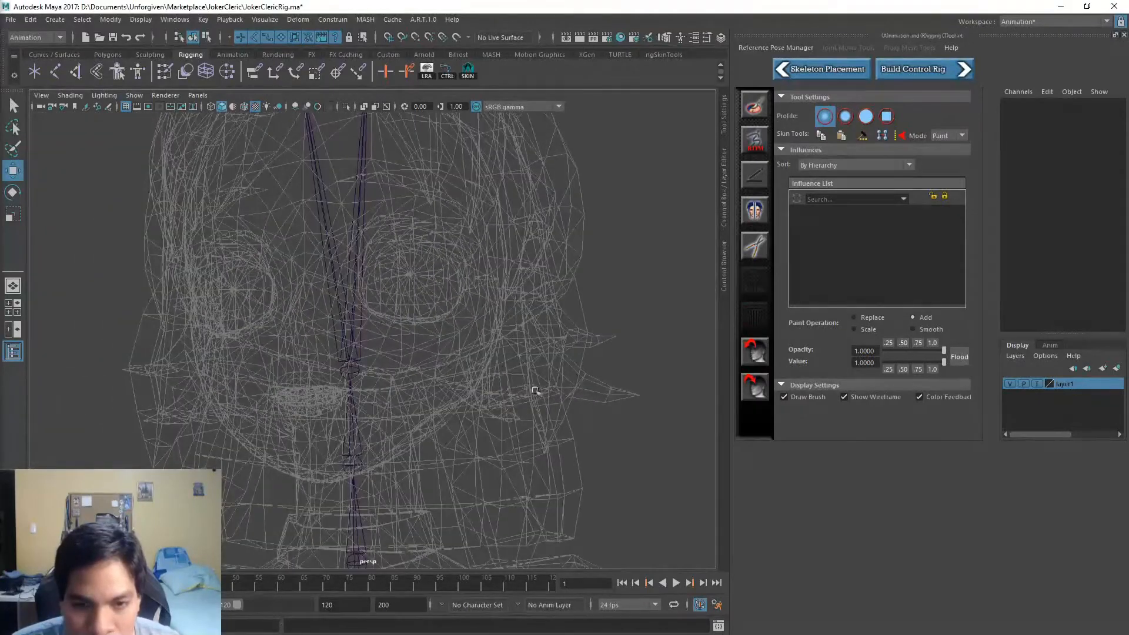
Set layer1 back to reference display, check the face in profile, and return the rig to skeleton creation.
{"action": "left_click", "coordinate": [1037, 384]}
{"action": "mouse_move", "coordinate": [564, 394]}
{"action": "left_mouse_down", "text": "alt"}
{"action": "mouse_move", "coordinate": [524, 405]}
{"action": "mouse_move", "coordinate": [383, 404]}
{"action": "mouse_move", "coordinate": [412, 412]}
{"action": "left_mouse_up", "text": "alt"}
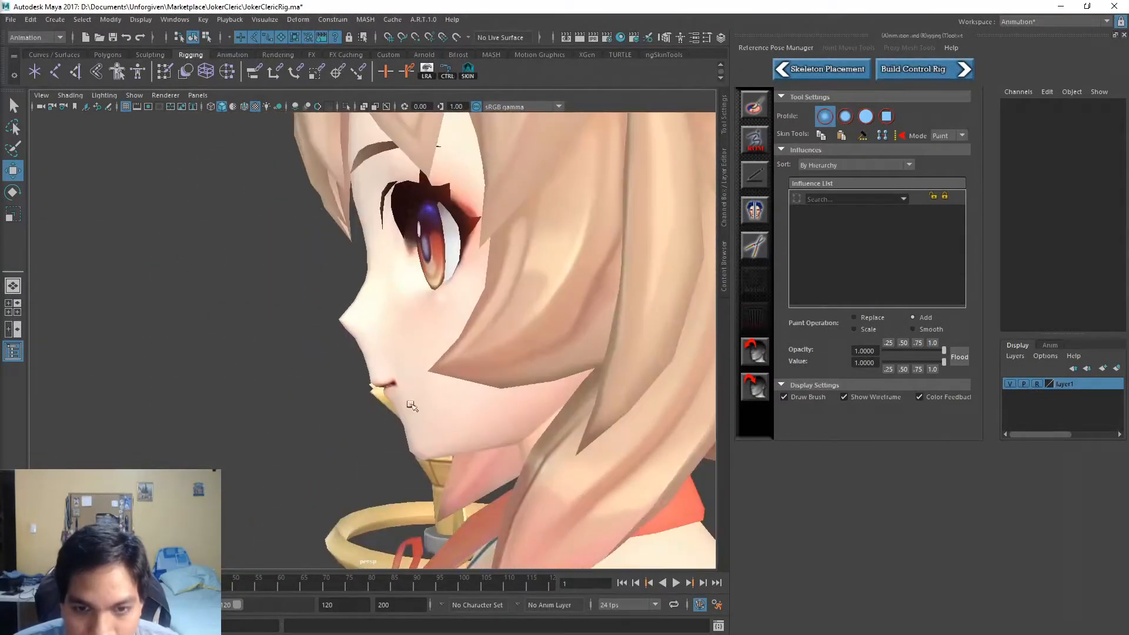
{"action": "mouse_move", "coordinate": [428, 335]}
{"action": "left_mouse_down", "text": "alt"}
{"action": "mouse_move", "coordinate": [415, 347]}
{"action": "mouse_move", "coordinate": [512, 355]}
{"action": "mouse_move", "coordinate": [435, 353]}
{"action": "mouse_move", "coordinate": [376, 371]}
{"action": "left_mouse_up", "text": "alt"}
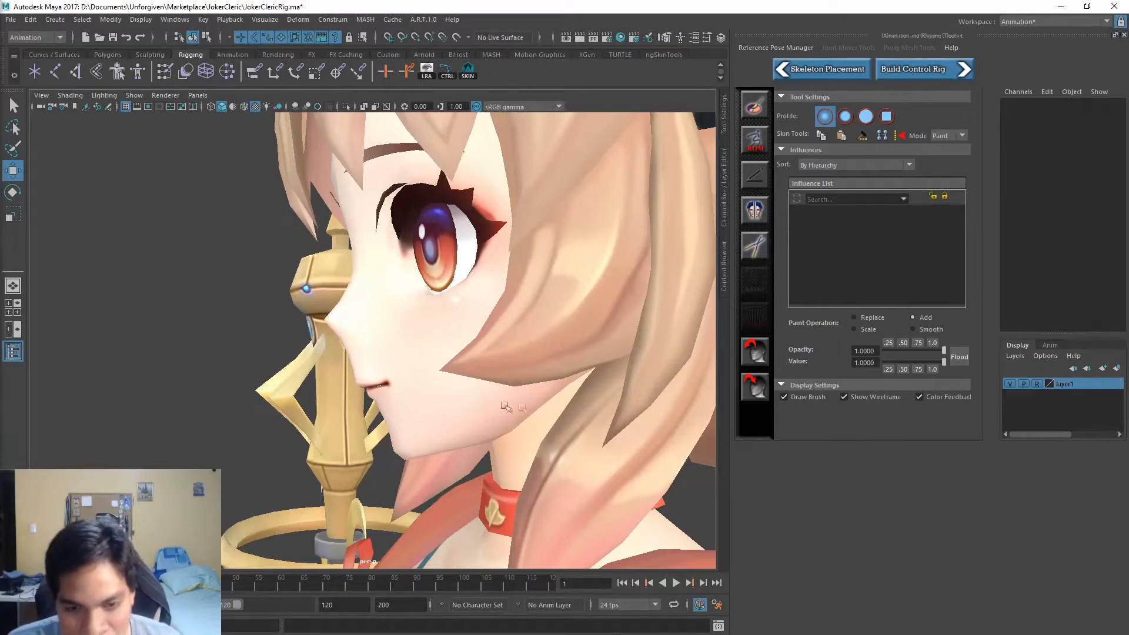
{"action": "left_click", "coordinate": [847, 66]}
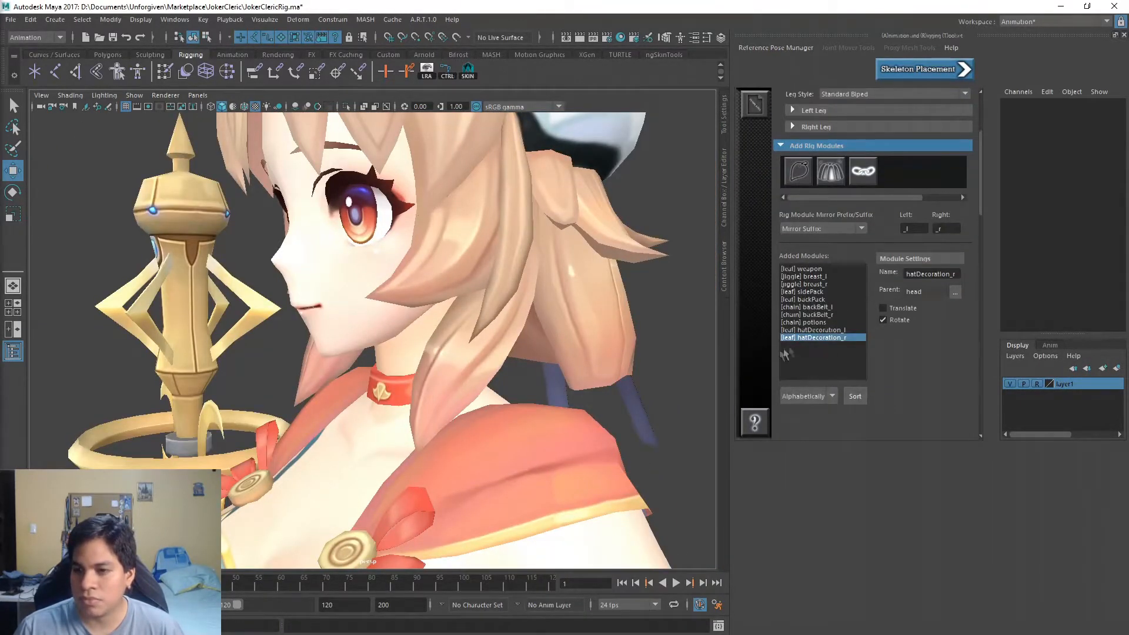
{"action": "left_click", "coordinate": [798, 177]}
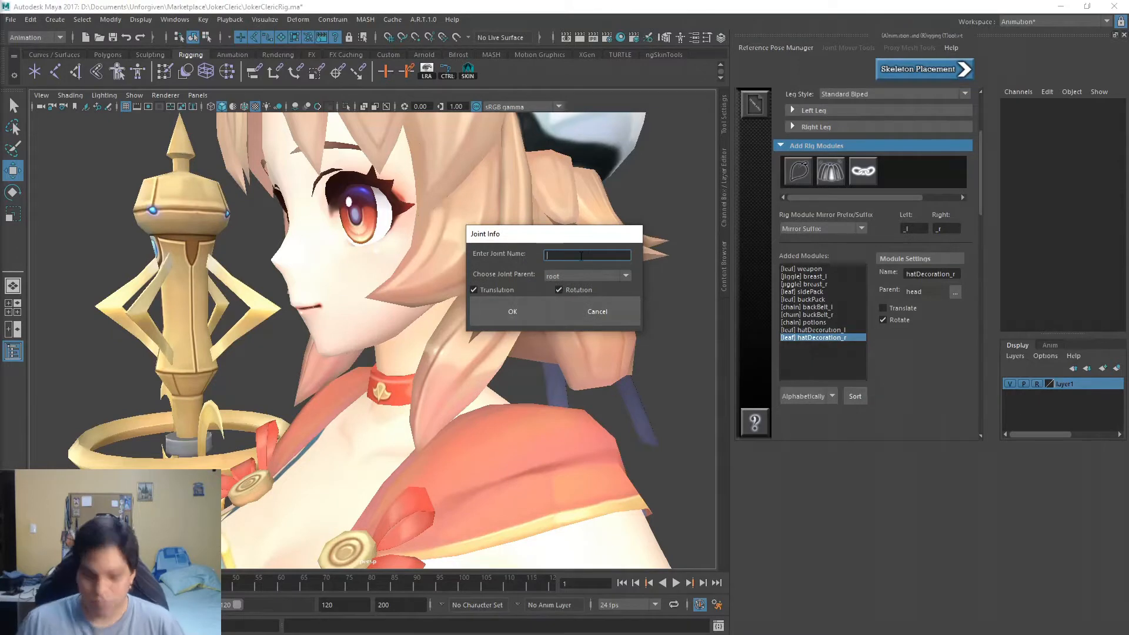
{"action": "type", "text": "jaw"}
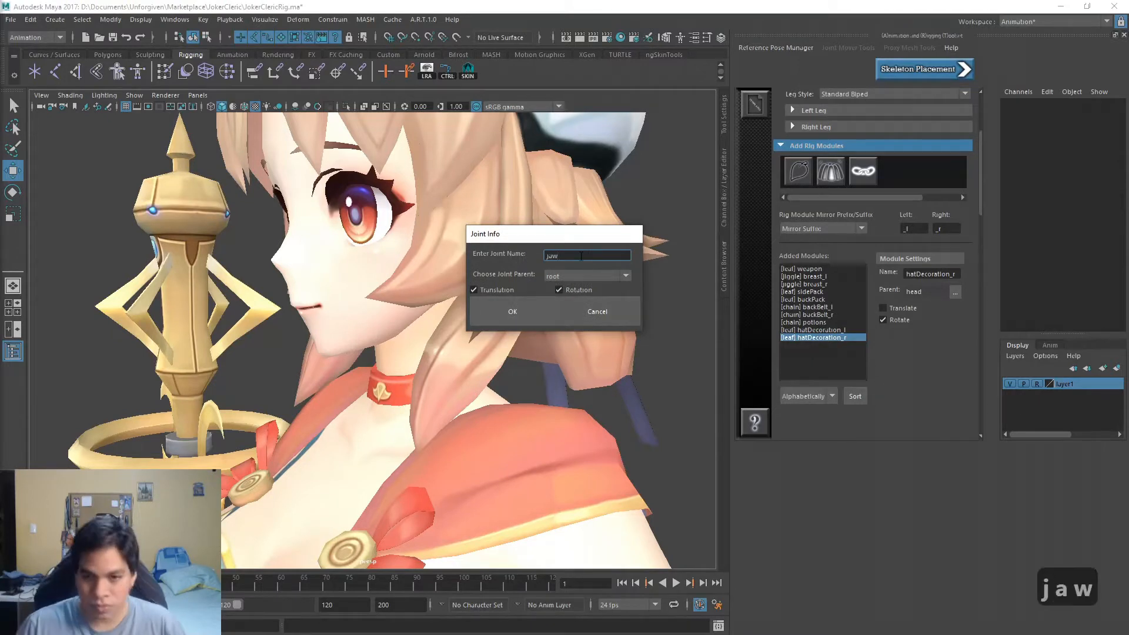
{"action": "left_click", "coordinate": [610, 317]}
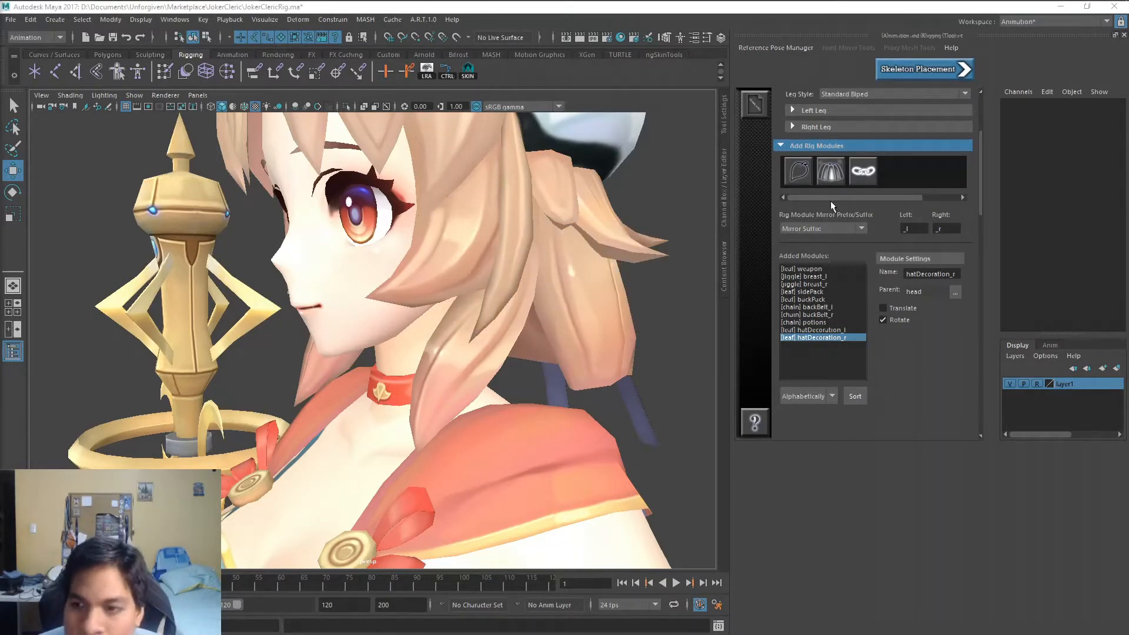
Add a leaf joint module named jaw with root as parent and both translation and rotation enabled.
{"action": "left_click", "coordinate": [798, 173]}
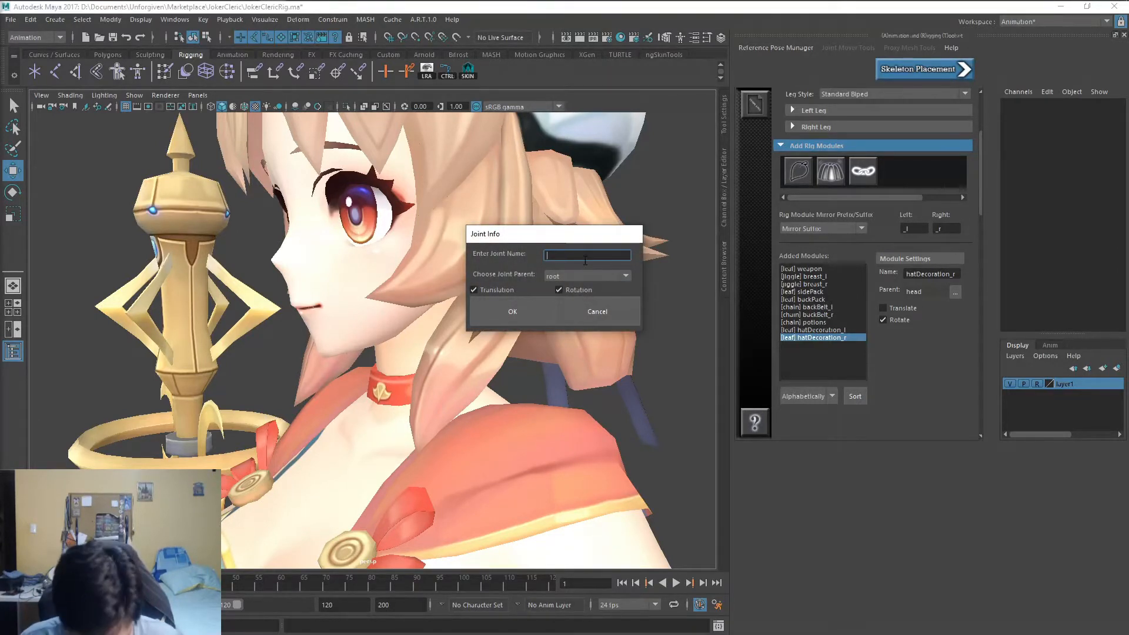
{"action": "type", "text": "jaw"}
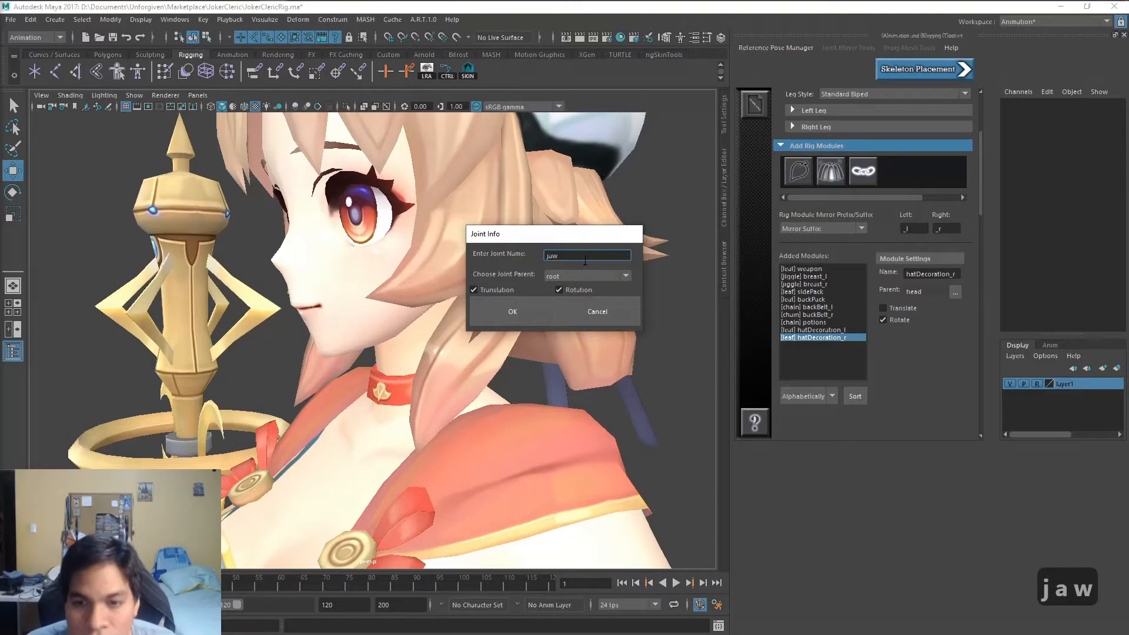
{"action": "left_click", "coordinate": [517, 312]}
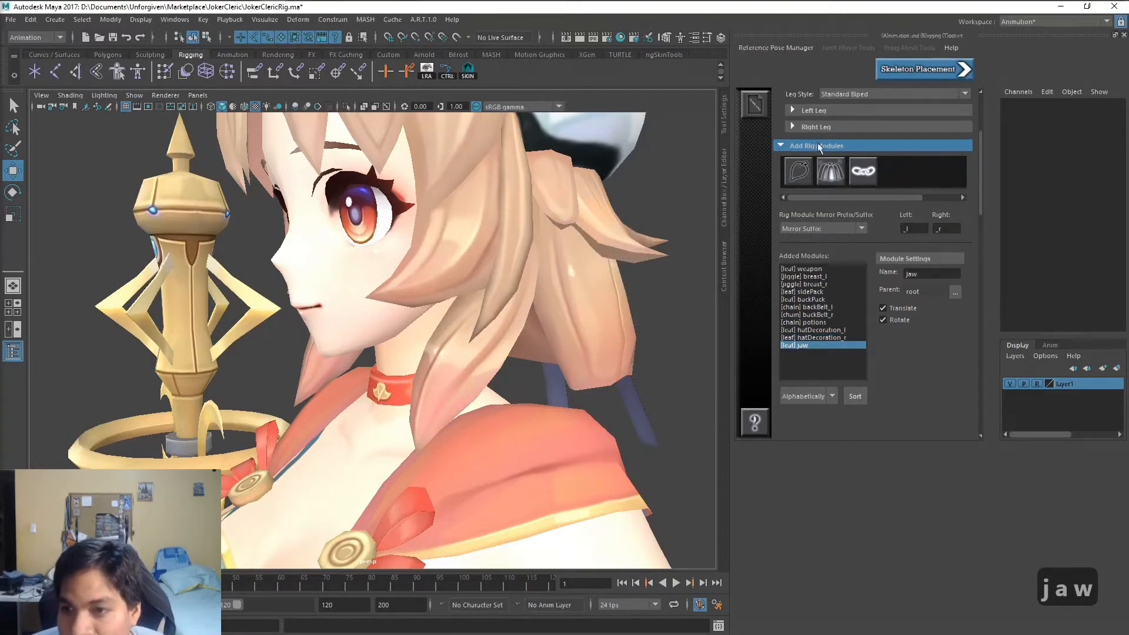
Save the skeleton template as clericWithDetailsAndJaw.txt.
{"action": "left_click", "coordinate": [757, 104]}
{"action": "left_click", "coordinate": [812, 111]}
{"action": "left_click", "coordinate": [347, 218]}
{"action": "type", "text": "Andjaw"}
{"action": "key", "text": "BackSpace"}
{"action": "key", "text": "BackSpace"}
{"action": "key", "text": "BackSpace"}
{"action": "type", "text": "Jaw"}
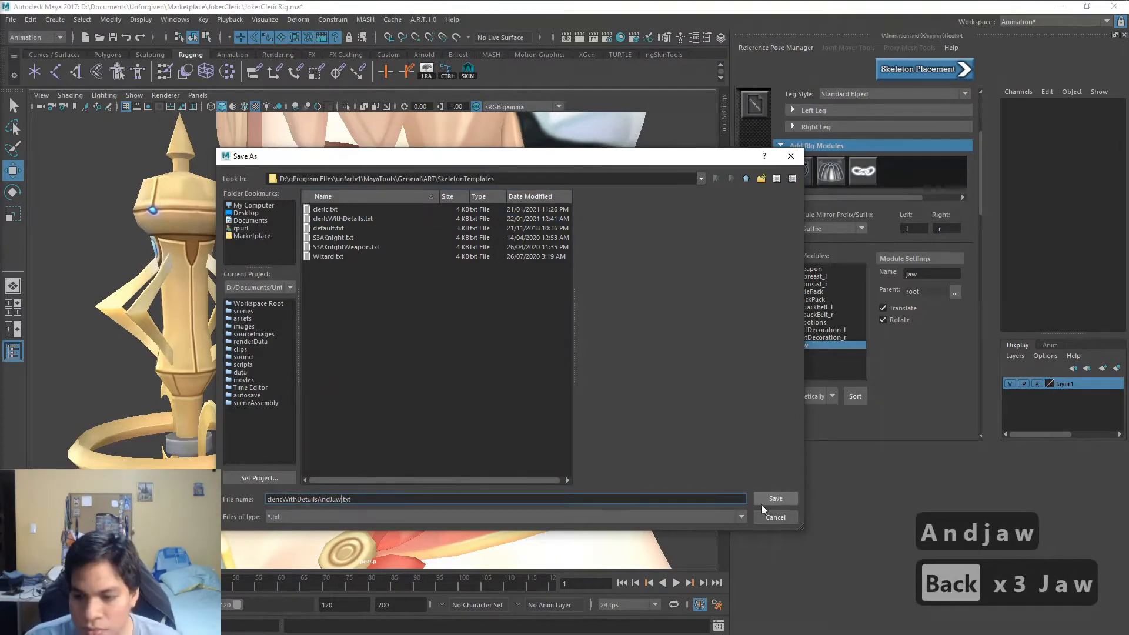
{"action": "left_click", "coordinate": [769, 499]}
Advance to skeleton placement and raise jaw_mover from the feet to a Translate Z of about 124.
{"action": "left_click", "coordinate": [915, 72]}
{"action": "left_click", "coordinate": [540, 330]}
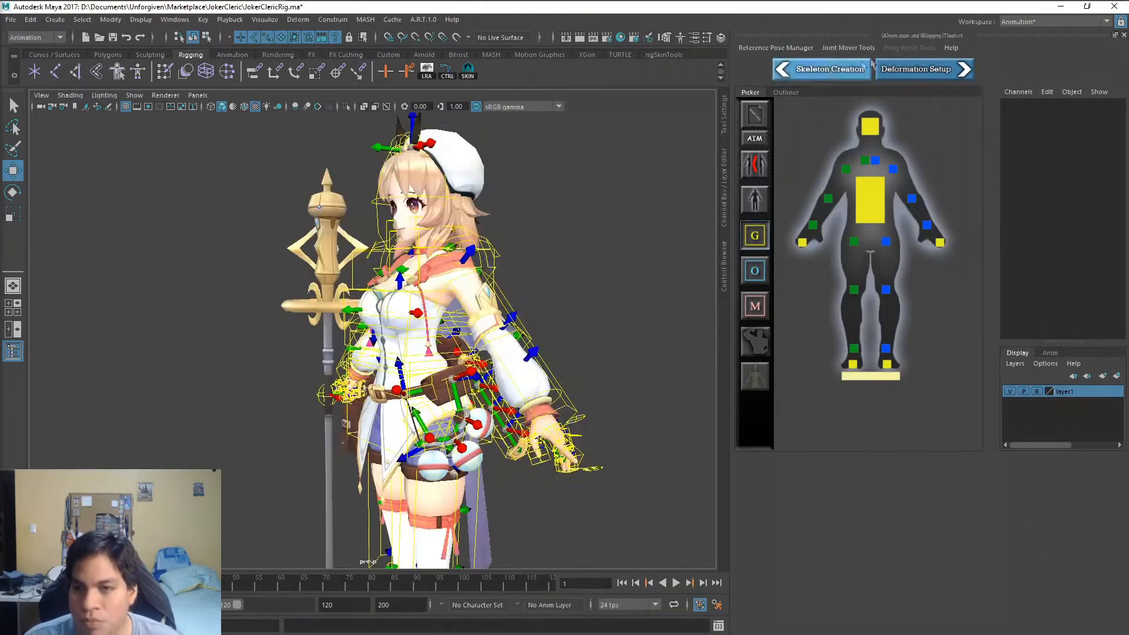
{"action": "left_click", "coordinate": [788, 94]}
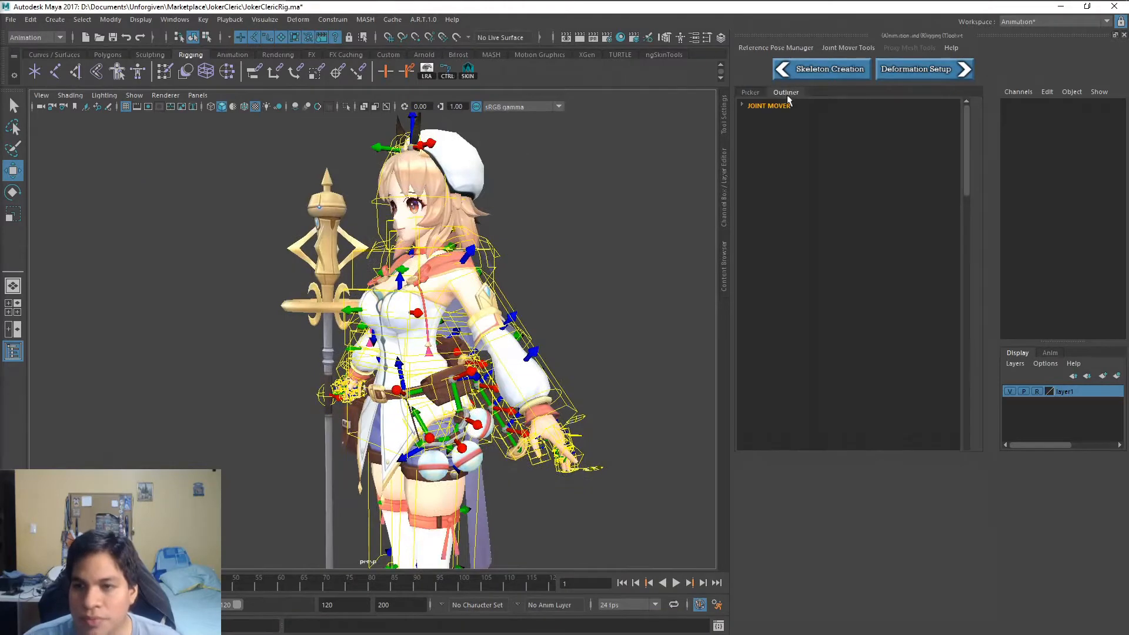
{"action": "left_click", "coordinate": [742, 105]}
{"action": "left_click", "coordinate": [751, 176]}
{"action": "left_click", "coordinate": [780, 247]}
{"action": "key", "text": "f"}
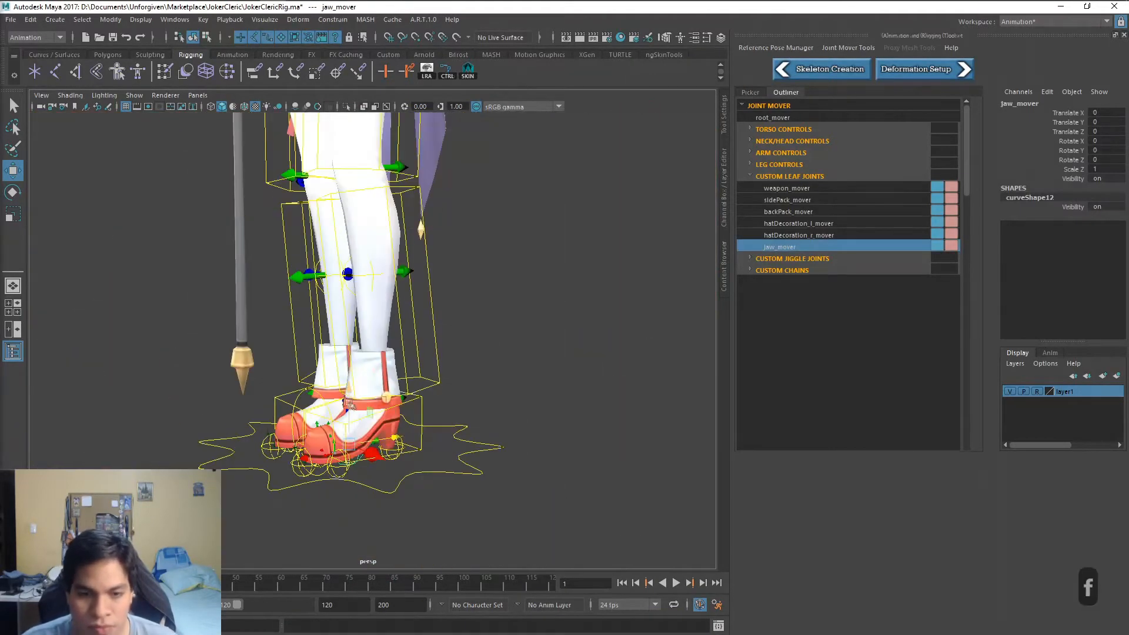
{"action": "left_click_drag", "start_coordinate": [347, 405], "coordinate": [346, 140]}
{"action": "middle_click_drag", "start_coordinate": [486, 220], "coordinate": [523, 416], "text": "alt"}
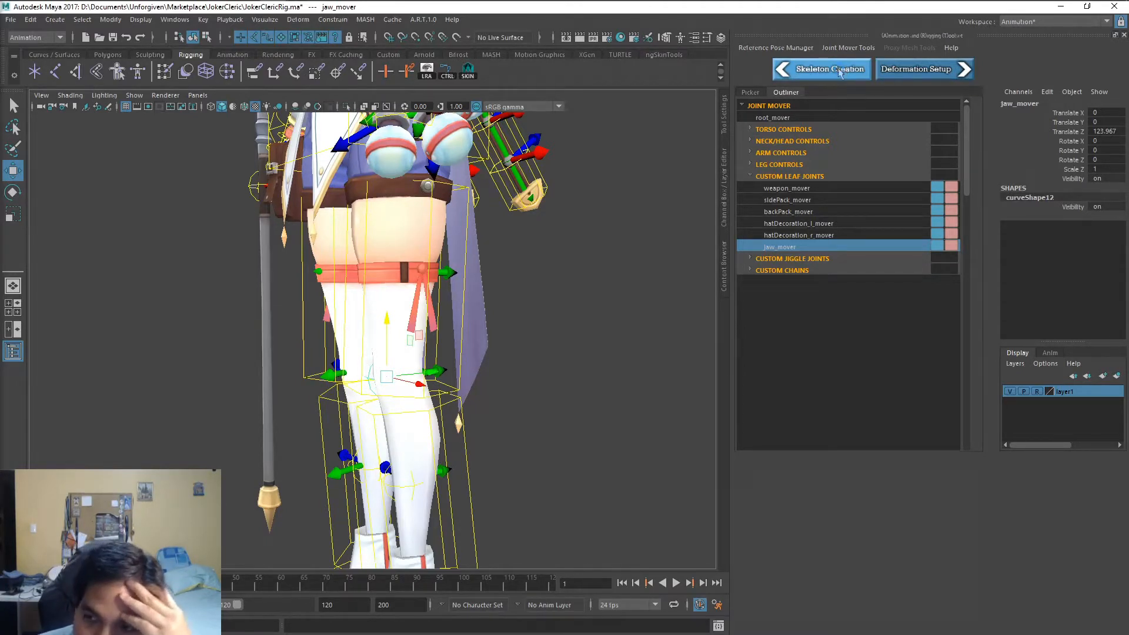
Return to skeleton creation and set the jaw module's parent to head.
{"action": "left_click", "coordinate": [956, 292]}
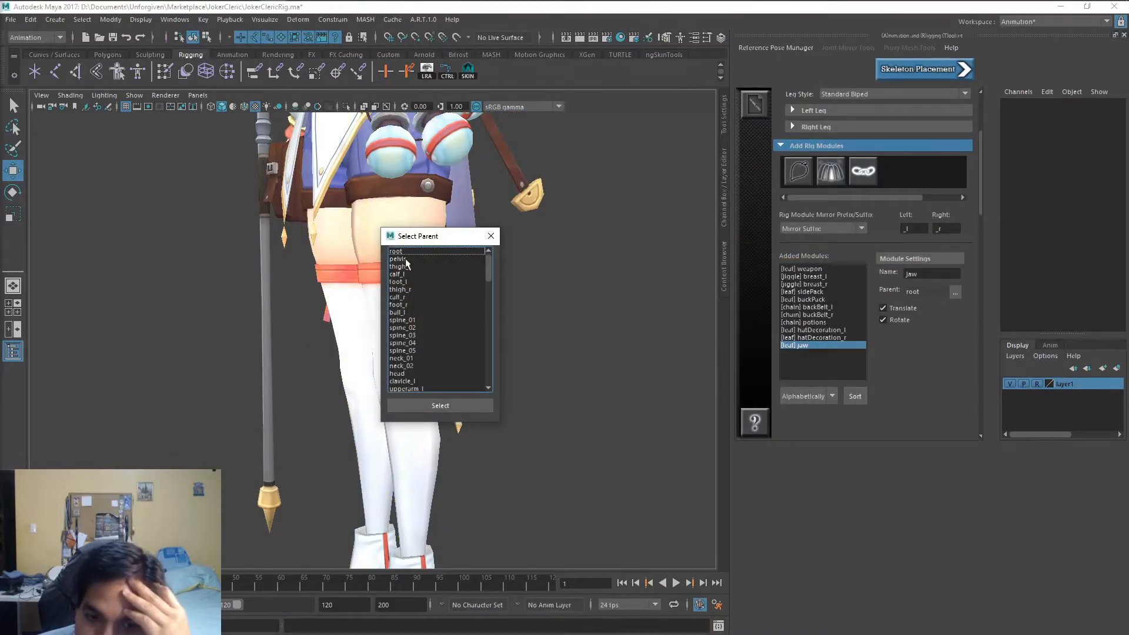
{"action": "scroll", "coordinate": [414, 276], "scroll_direction": "down", "scroll_amount": 3}
{"action": "left_click", "coordinate": [397, 305]}
{"action": "left_click", "coordinate": [440, 406]}
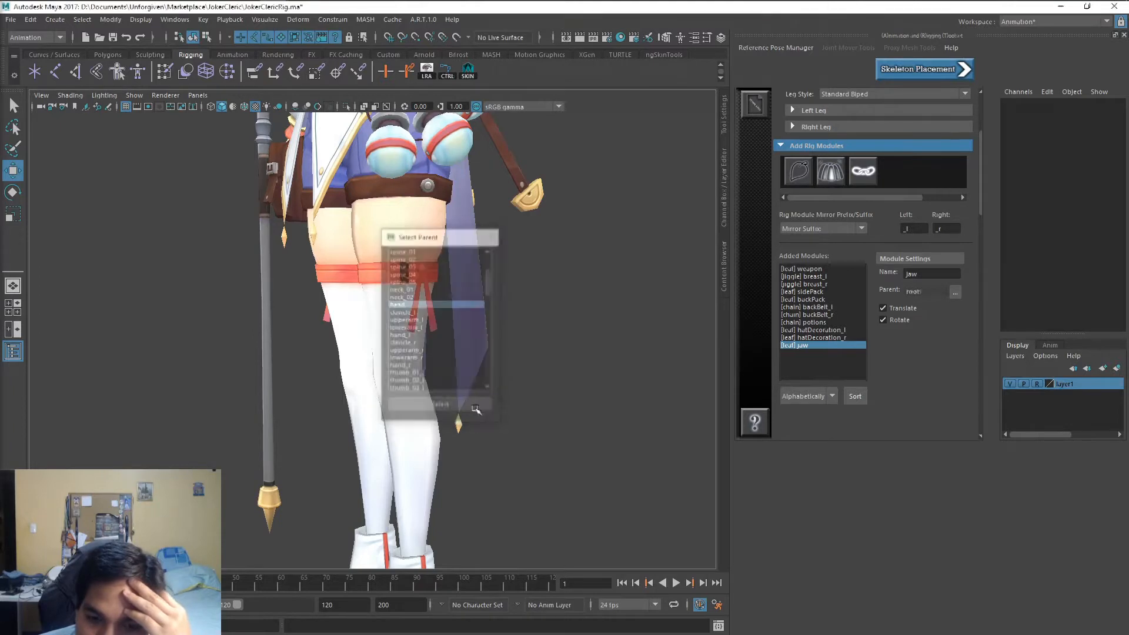
Overwrite the clericWithDetailsAndJaw.txt skeleton template and advance to skeleton placement.
{"action": "left_click", "coordinate": [923, 68]}
{"action": "left_click", "coordinate": [539, 330]}
{"action": "double_click", "coordinate": [353, 229]}
{"action": "left_click", "coordinate": [479, 358]}
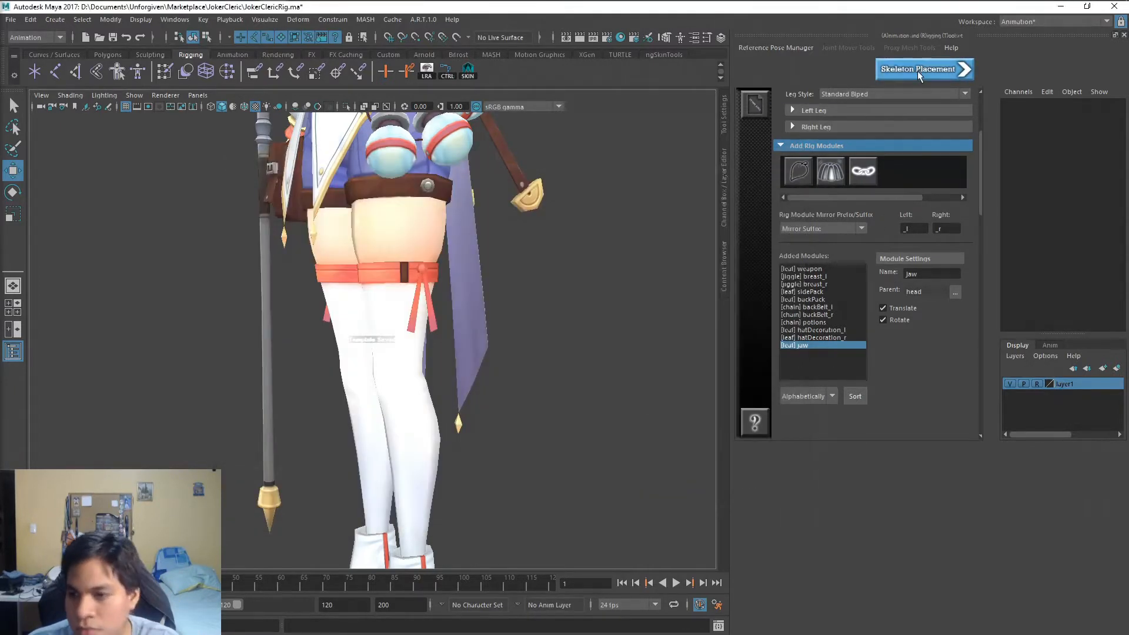
{"action": "left_click", "coordinate": [535, 328]}
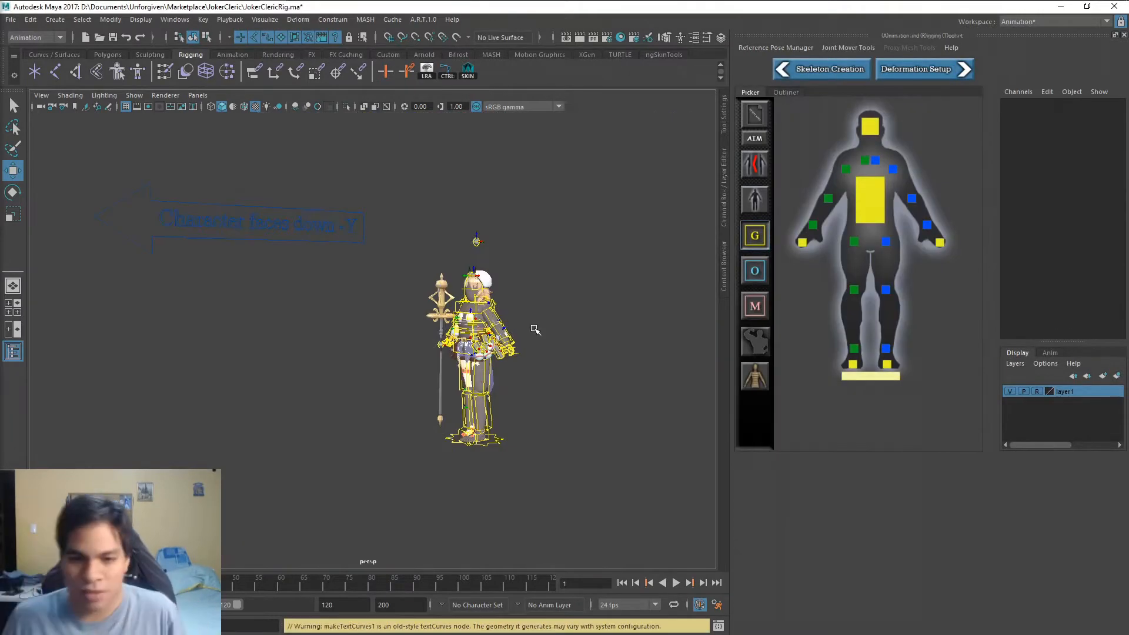
Select jaw_mover among the custom leaf joints and reset its Translate Z to 0.
{"action": "left_click", "coordinate": [786, 92]}
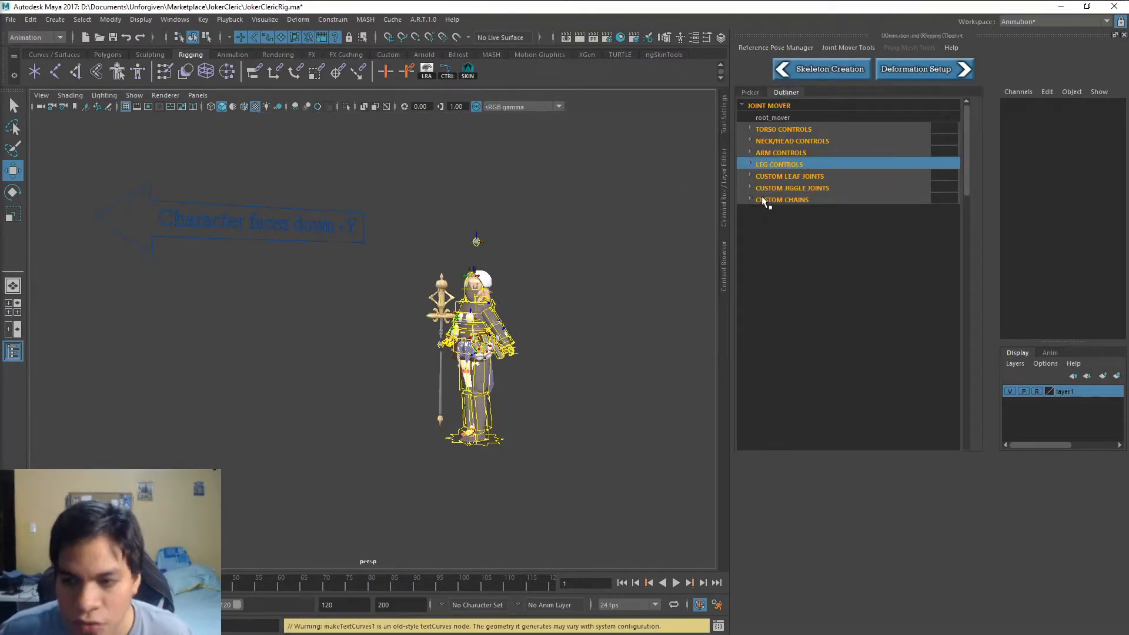
{"action": "left_click", "coordinate": [750, 176]}
{"action": "left_click", "coordinate": [779, 247]}
{"action": "left_click", "coordinate": [1106, 131]}
{"action": "type", "text": "0"}
{"action": "key", "text": "Return"}
Move jaw_mover onto the character's jaw, to about -12.45 in Translate Y and -11.38 in Translate Z.
{"action": "key", "text": "f"}
{"action": "key", "text": "f"}
{"action": "key", "text": "f"}
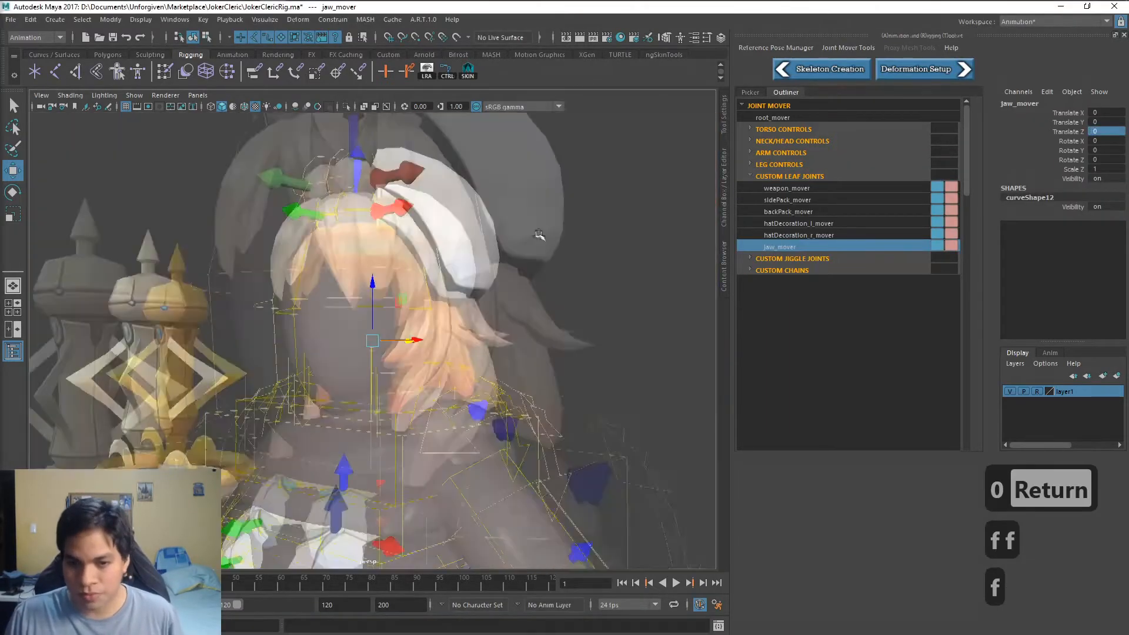
{"action": "left_click_drag", "start_coordinate": [428, 324], "coordinate": [331, 371], "text": "alt"}
{"action": "left_click_drag", "start_coordinate": [358, 400], "coordinate": [387, 436], "text": "alt"}
Save the joint mover template as clericWithDetailsAndJaw.txt.
{"action": "left_click", "coordinate": [755, 116]}
{"action": "left_click", "coordinate": [823, 115]}
{"action": "left_click", "coordinate": [354, 219]}
{"action": "left_click", "coordinate": [319, 499]}
{"action": "type", "text": "AndJaw"}
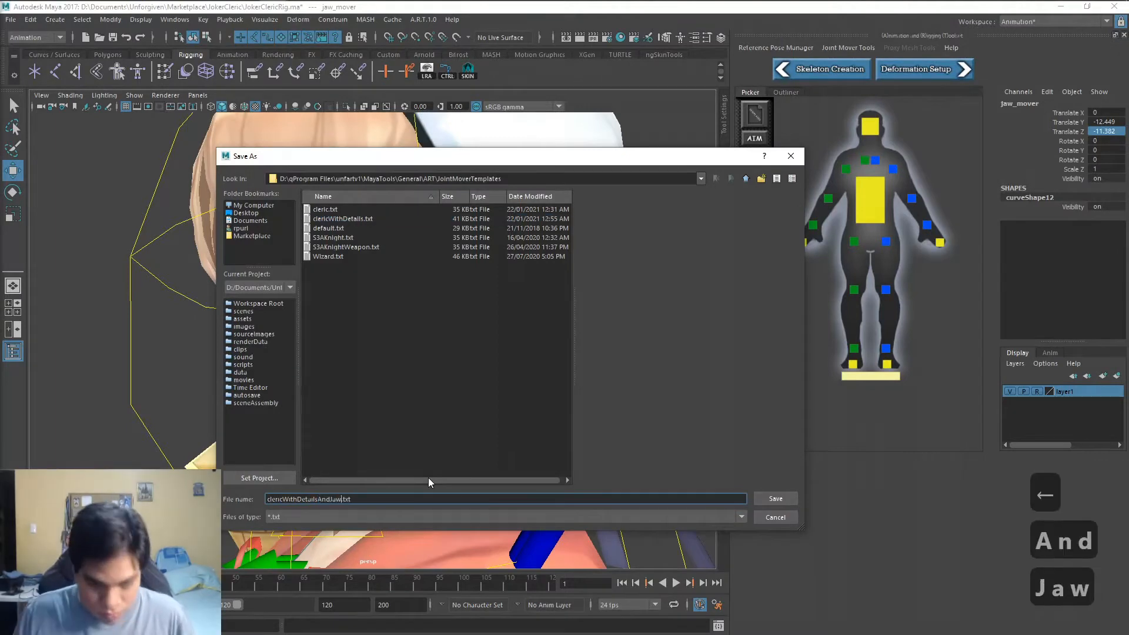
{"action": "key", "text": "Return"}
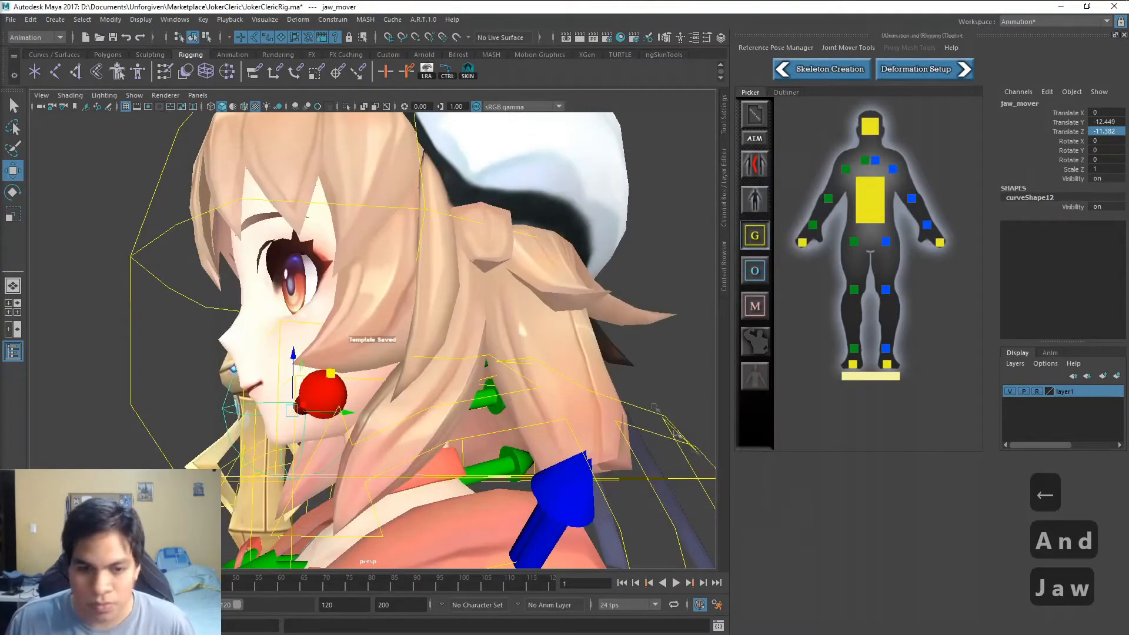
Advance to deformation setup, creating the rig pose without the automatic T-pose and letting the tool skin weight the proxy mesh.
{"action": "left_click", "coordinate": [919, 71]}
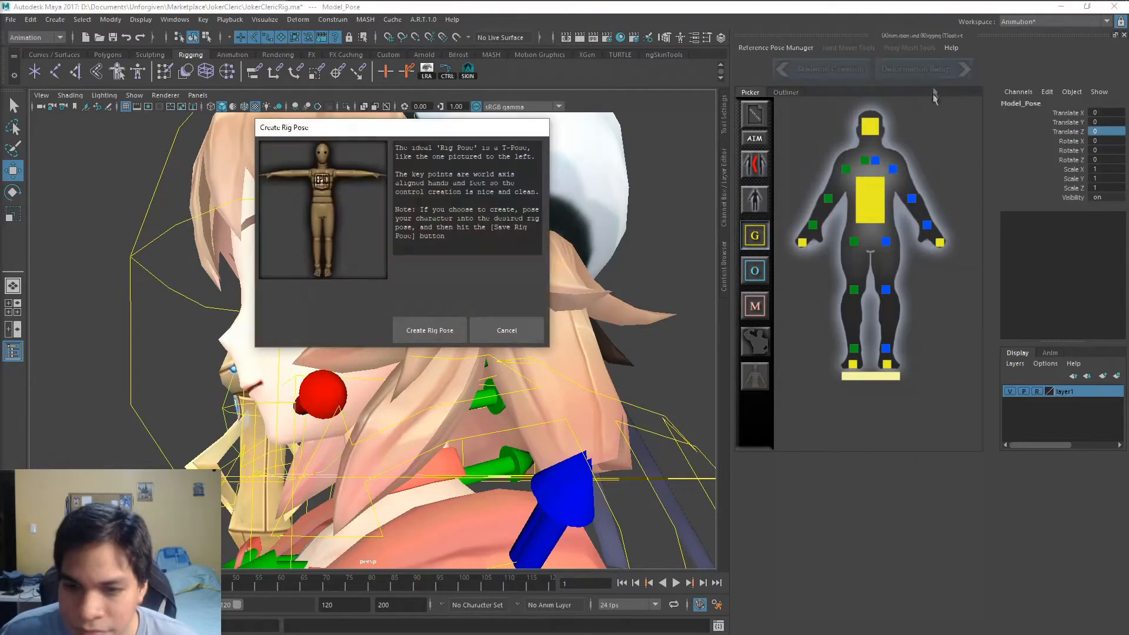
{"action": "left_click", "coordinate": [434, 325]}
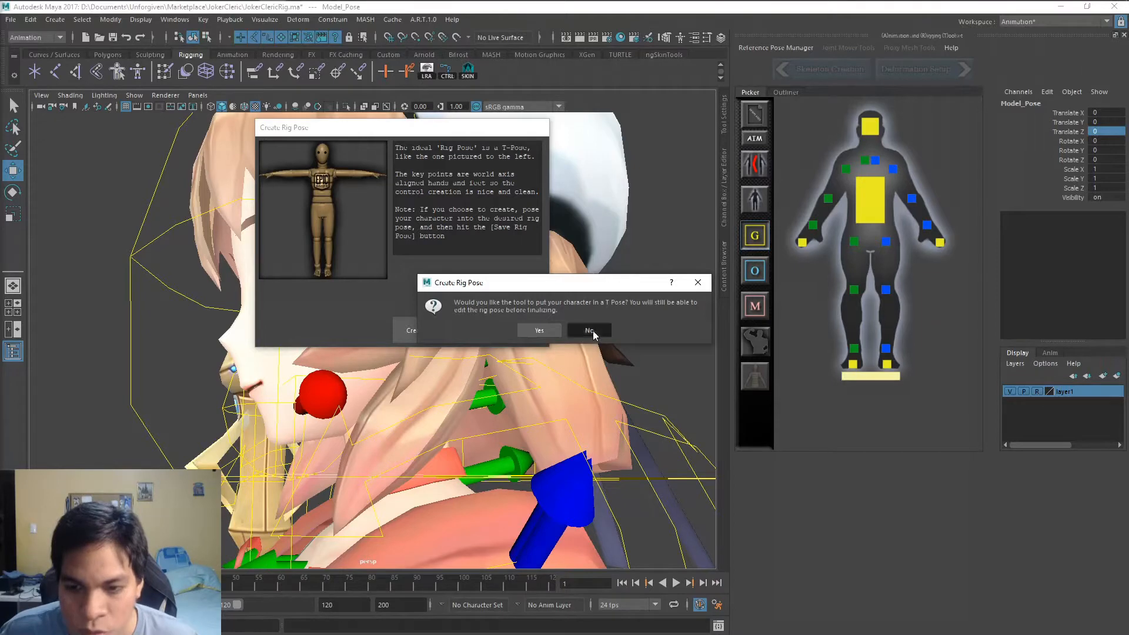
{"action": "left_click", "coordinate": [592, 331]}
{"action": "left_click", "coordinate": [367, 237]}
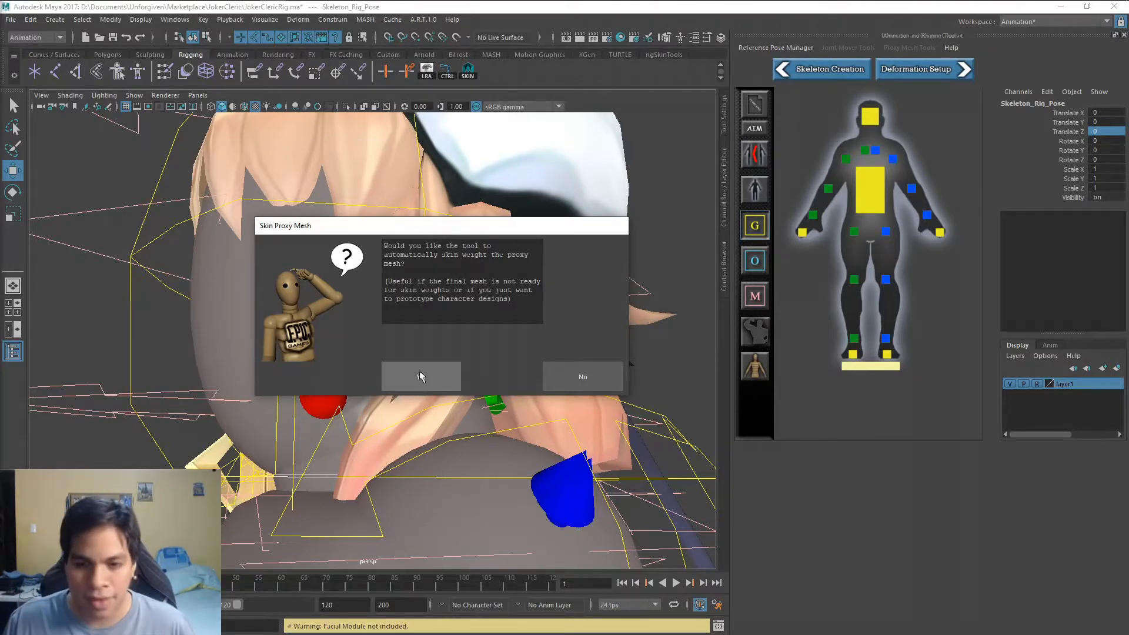
{"action": "left_click", "coordinate": [433, 383]}
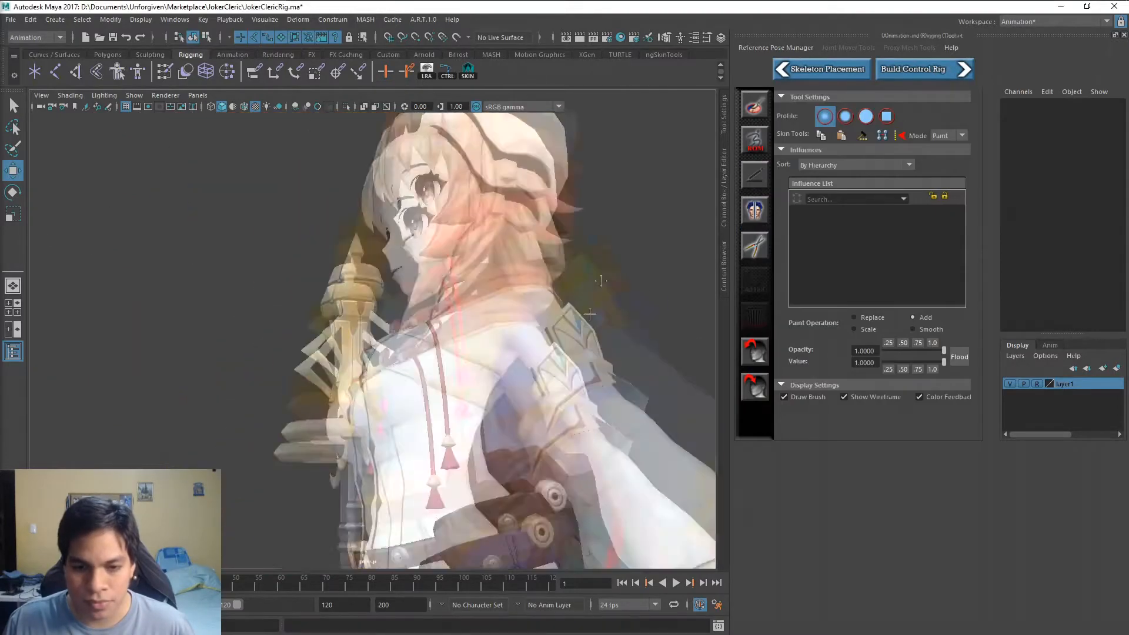
Switch layer1 to template display and examine the rebuilt skeleton inside the character.
{"action": "double_click", "coordinate": [1037, 384]}
{"action": "left_click_drag", "start_coordinate": [616, 377], "coordinate": [464, 341], "text": "alt"}
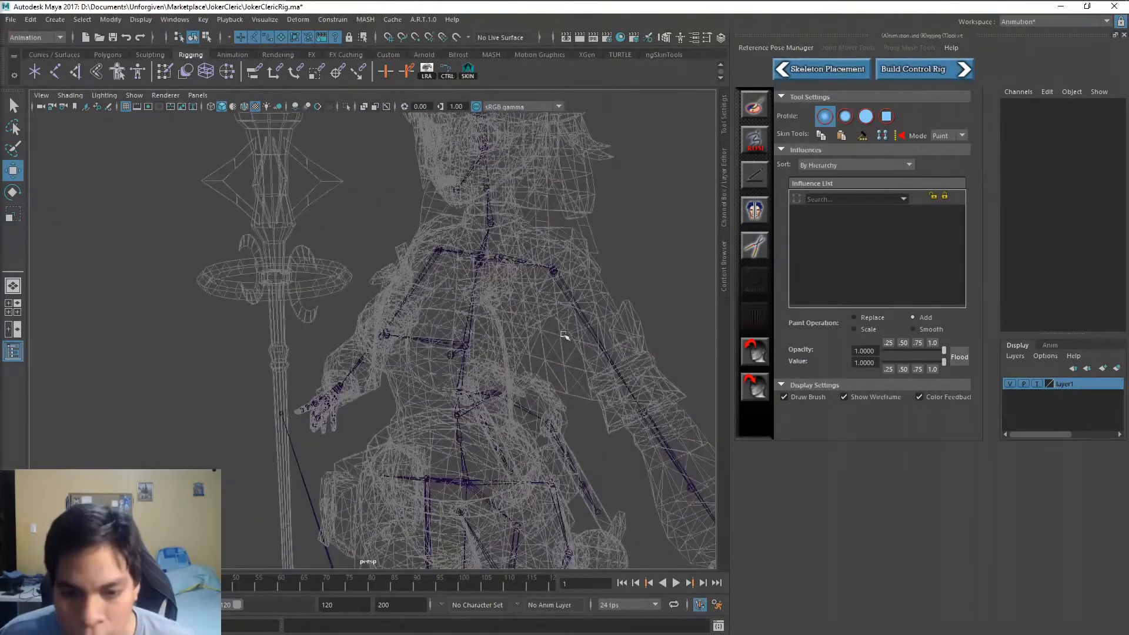
Inspect the jaw joint inside the wireframe head and return layer1 to normal display.
{"action": "middle_click_drag", "start_coordinate": [564, 231], "coordinate": [542, 293], "text": "alt"}
{"action": "scroll", "coordinate": [556, 199], "scroll_direction": "up", "scroll_amount": 5}
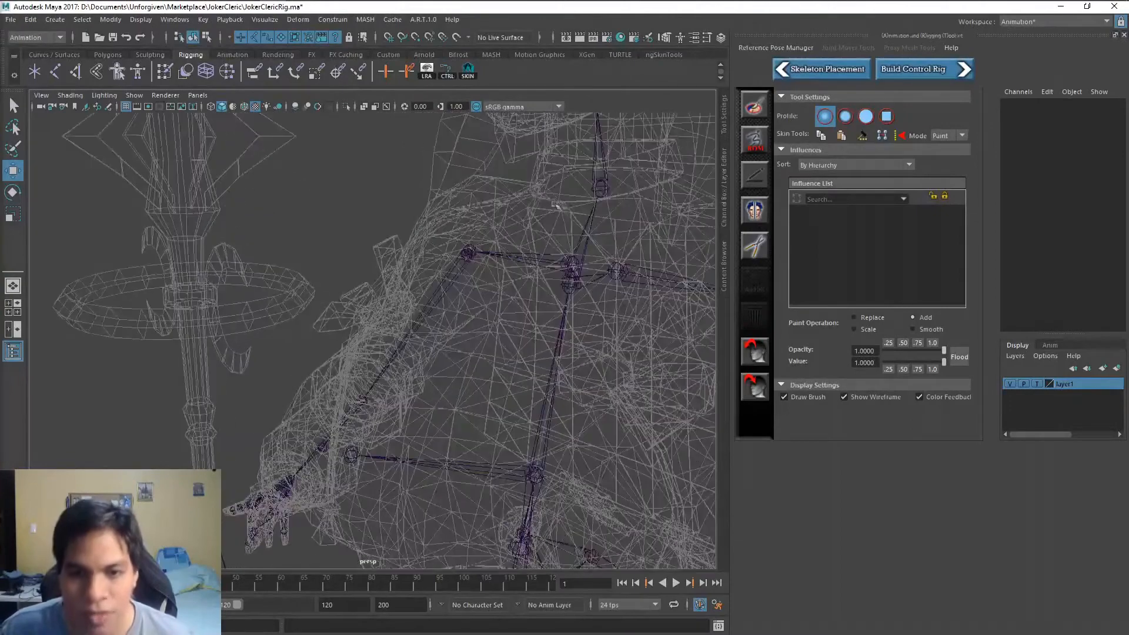
{"action": "middle_click_drag", "start_coordinate": [553, 201], "coordinate": [483, 337], "text": "alt"}
{"action": "left_click_drag", "start_coordinate": [520, 257], "coordinate": [473, 227], "text": "alt"}
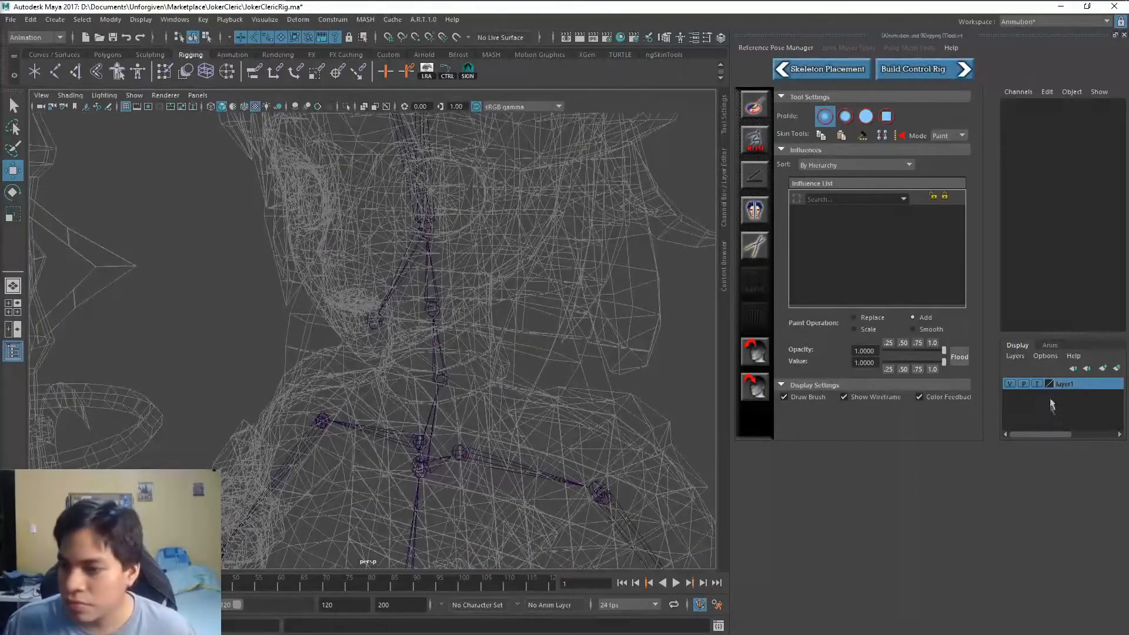
{"action": "left_click", "coordinate": [1037, 385]}
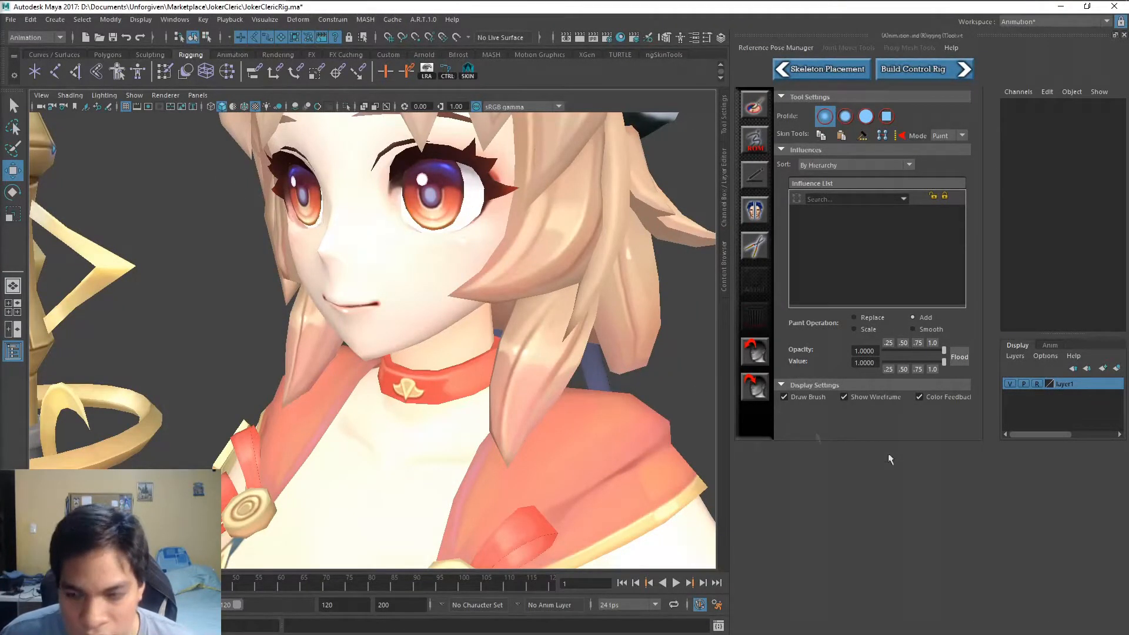
{"action": "left_click", "coordinate": [1037, 384]}
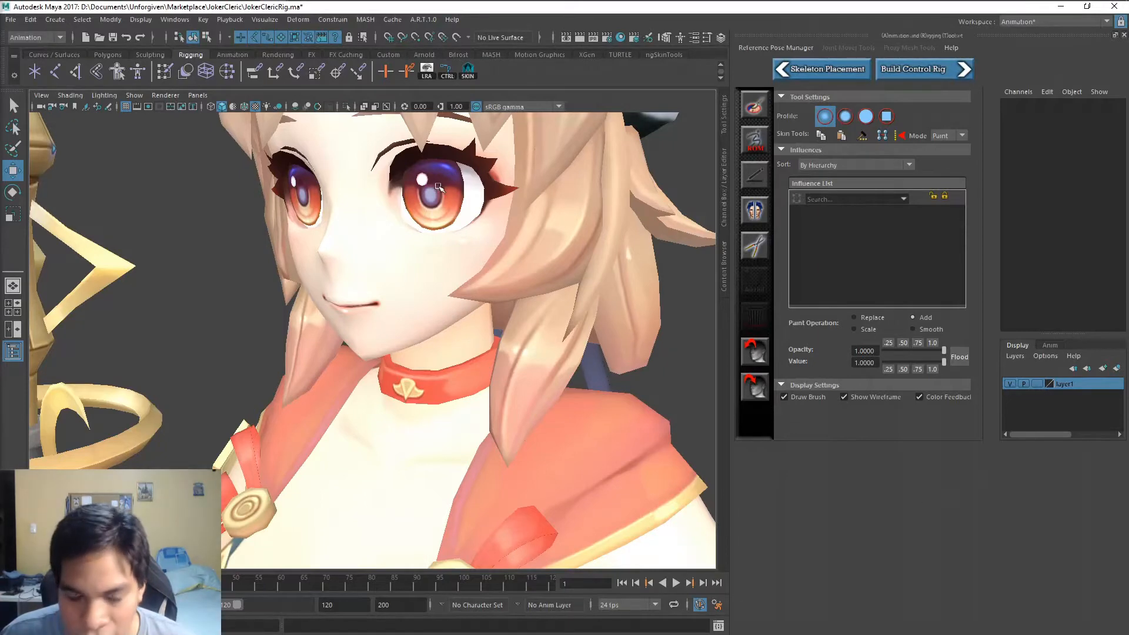
Select the Face mesh and switch it to face component selection.
{"action": "scroll", "coordinate": [471, 197], "scroll_direction": "up", "scroll_amount": 1}
{"action": "scroll", "coordinate": [472, 196], "scroll_direction": "down", "scroll_amount": 3}
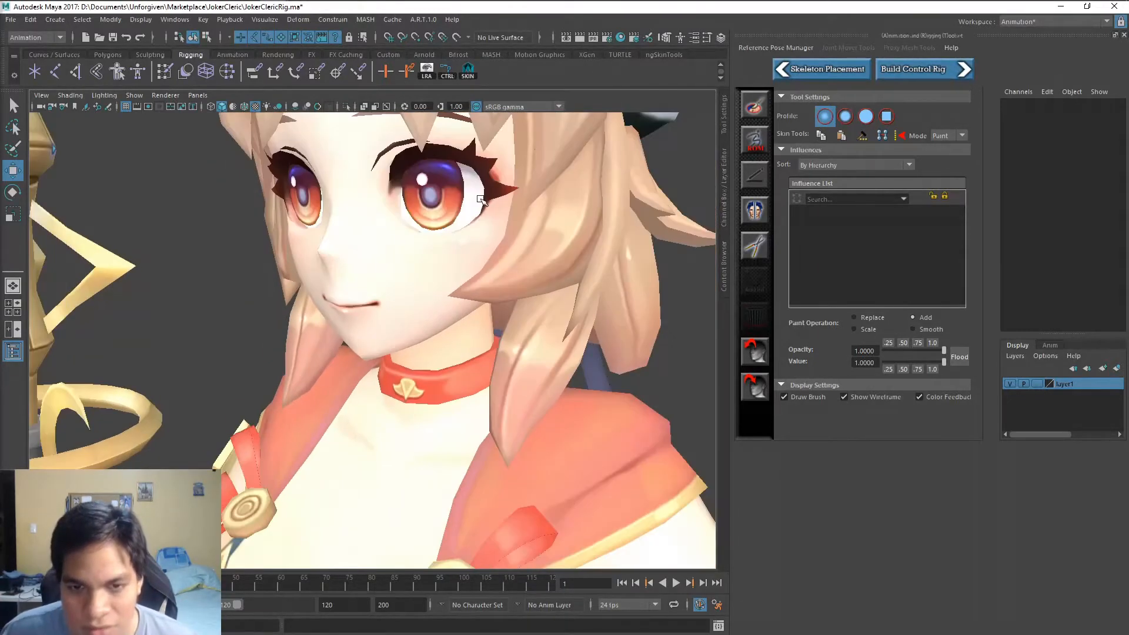
{"action": "scroll", "coordinate": [485, 201], "scroll_direction": "up", "scroll_amount": 2}
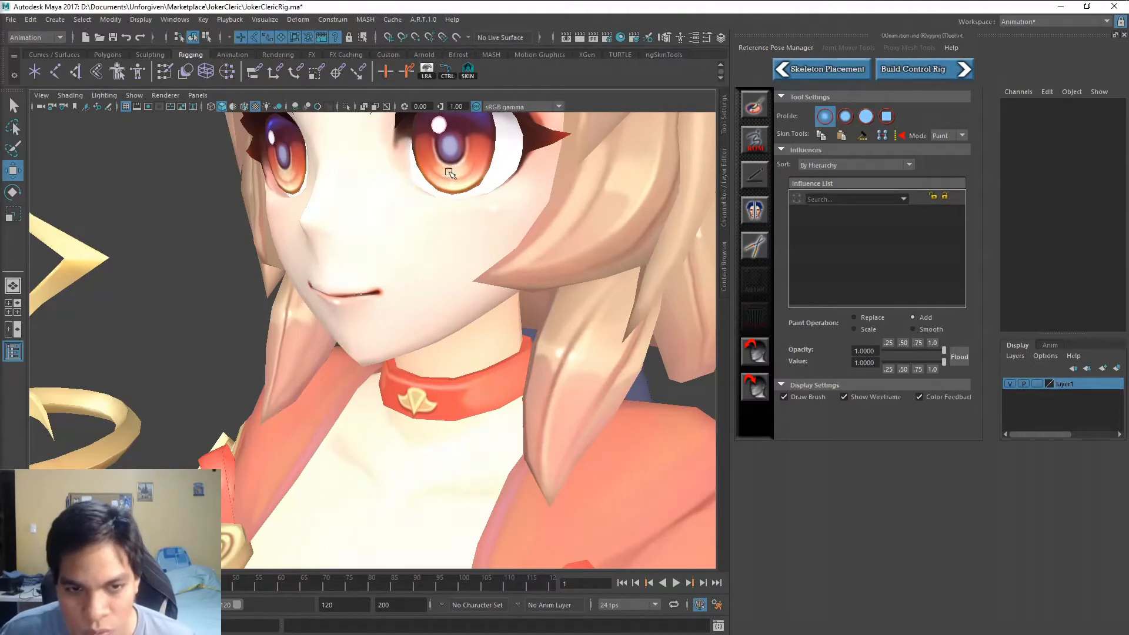
{"action": "scroll", "coordinate": [522, 176], "scroll_direction": "down", "scroll_amount": 3}
{"action": "scroll", "coordinate": [522, 175], "scroll_direction": "up", "scroll_amount": 3}
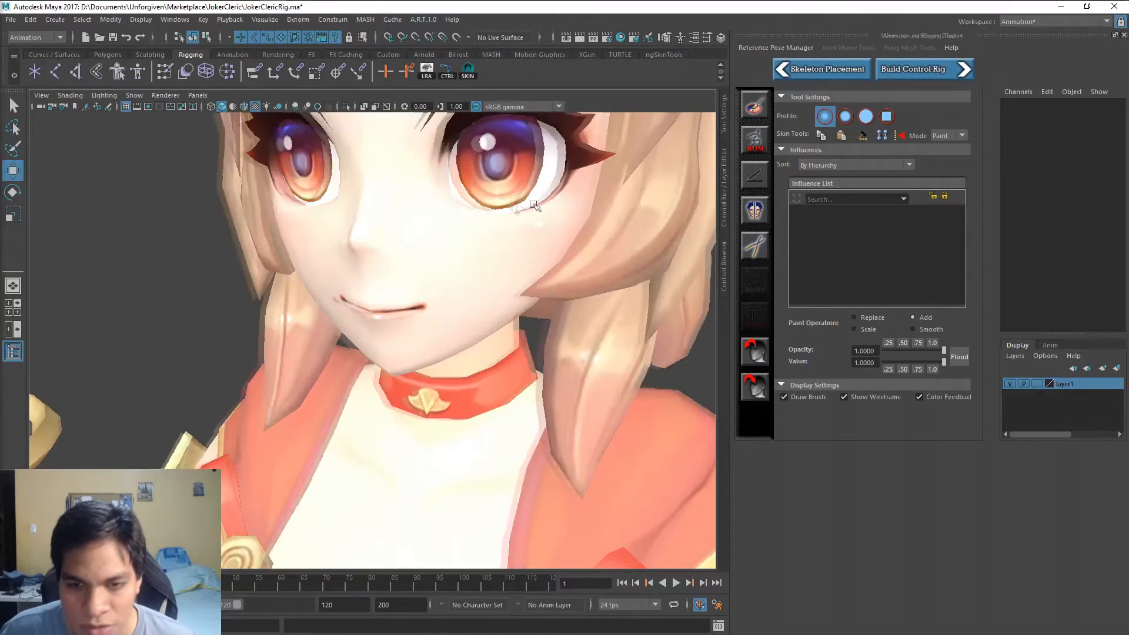
{"action": "left_click_drag", "start_coordinate": [536, 205], "coordinate": [435, 221], "text": "alt"}
{"action": "left_click", "coordinate": [426, 222]}
{"action": "right_click", "coordinate": [425, 220]}
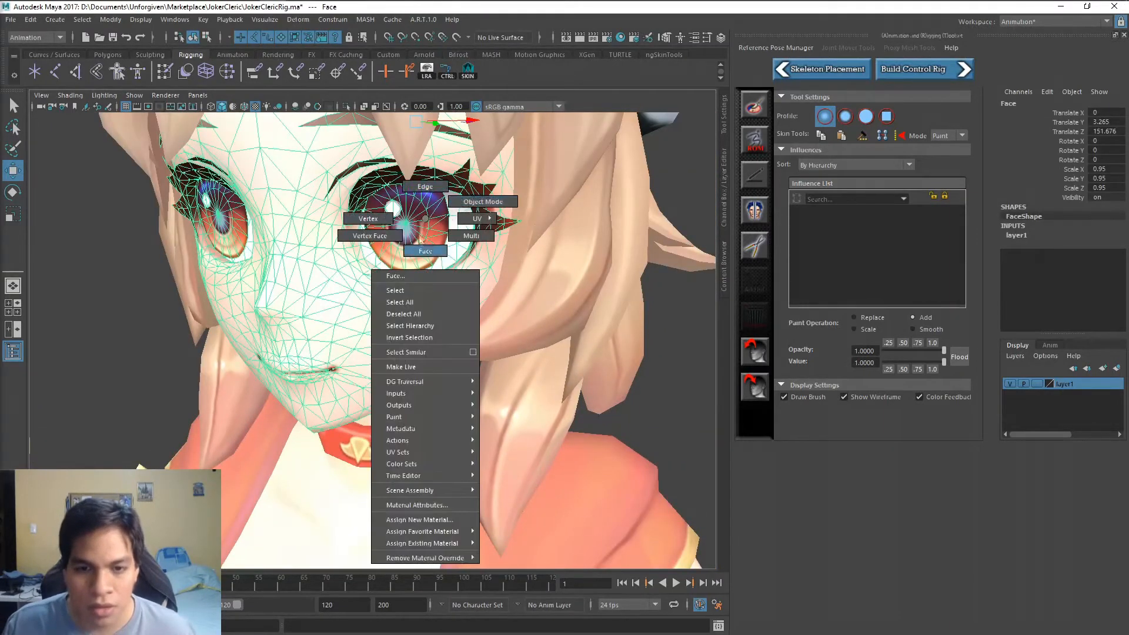
{"action": "left_click", "coordinate": [425, 251]}
{"action": "left_click", "coordinate": [460, 234]}
{"action": "key", "text": "equal"}
{"action": "key", "text": "equal"}
{"action": "key", "text": "equal"}
{"action": "key", "text": "semicolon"}
{"action": "key", "text": "semicolon"}
{"action": "key", "text": "semicolon"}
{"action": "key", "text": "equal"}
{"action": "key", "text": "equal"}
{"action": "key", "text": "space"}
{"action": "key", "text": "semicolon"}
{"action": "key", "text": "semicolon"}
{"action": "key", "text": "bracketleft"}
{"action": "key", "text": "bracketright"}
{"action": "key", "text": "space"}
Select the connected upper eyelash faces and try moving them away from the eye.
{"action": "scroll", "coordinate": [525, 209], "scroll_direction": "up", "scroll_amount": 3}
{"action": "middle_click_drag", "start_coordinate": [525, 209], "coordinate": [483, 274], "text": "alt"}
{"action": "scroll", "coordinate": [522, 229], "scroll_direction": "up", "scroll_amount": 5}
{"action": "scroll", "coordinate": [518, 233], "scroll_direction": "down", "scroll_amount": 3}
{"action": "double_click", "coordinate": [438, 241]}
{"action": "key", "text": "w"}
{"action": "scroll", "coordinate": [440, 251], "scroll_direction": "down", "scroll_amount": 4}
{"action": "key", "text": "minus"}
{"action": "key", "text": "minus"}
{"action": "key", "text": "minus"}
{"action": "left_click_drag", "start_coordinate": [481, 235], "coordinate": [237, 363]}
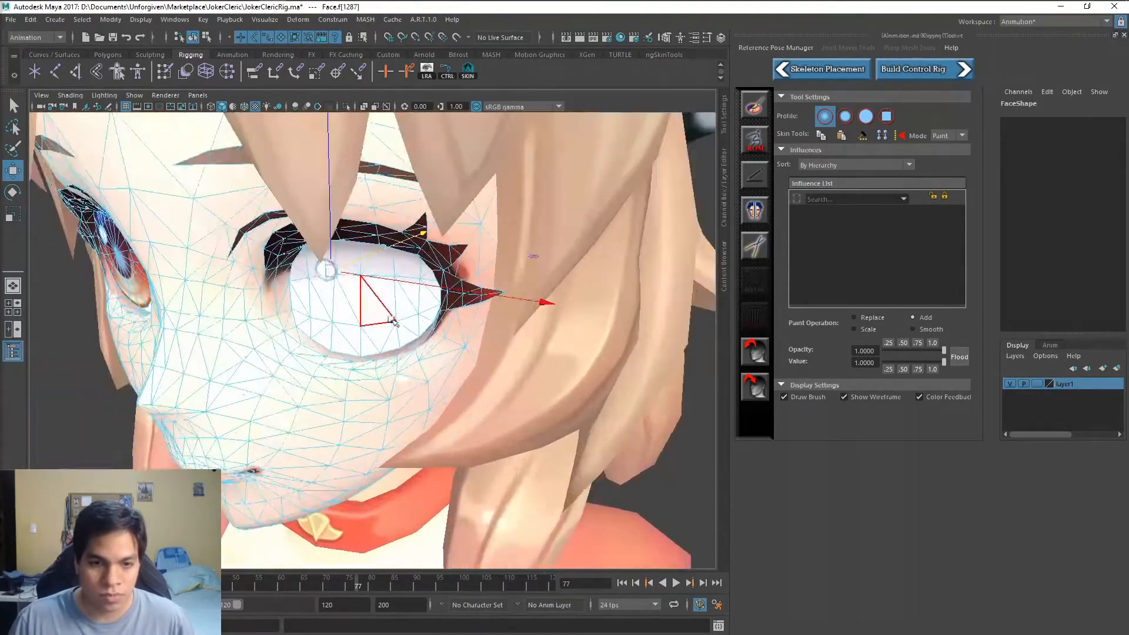
Undo the eyelash faces' move.
{"action": "key", "text": "ctrl+z"}
{"action": "key", "text": "ctrl+z"}
{"action": "key", "text": "ctrl+z"}
{"action": "key", "text": "ctrl+z"}
{"action": "key", "text": "ctrl+z"}
{"action": "key", "text": "ctrl+z"}
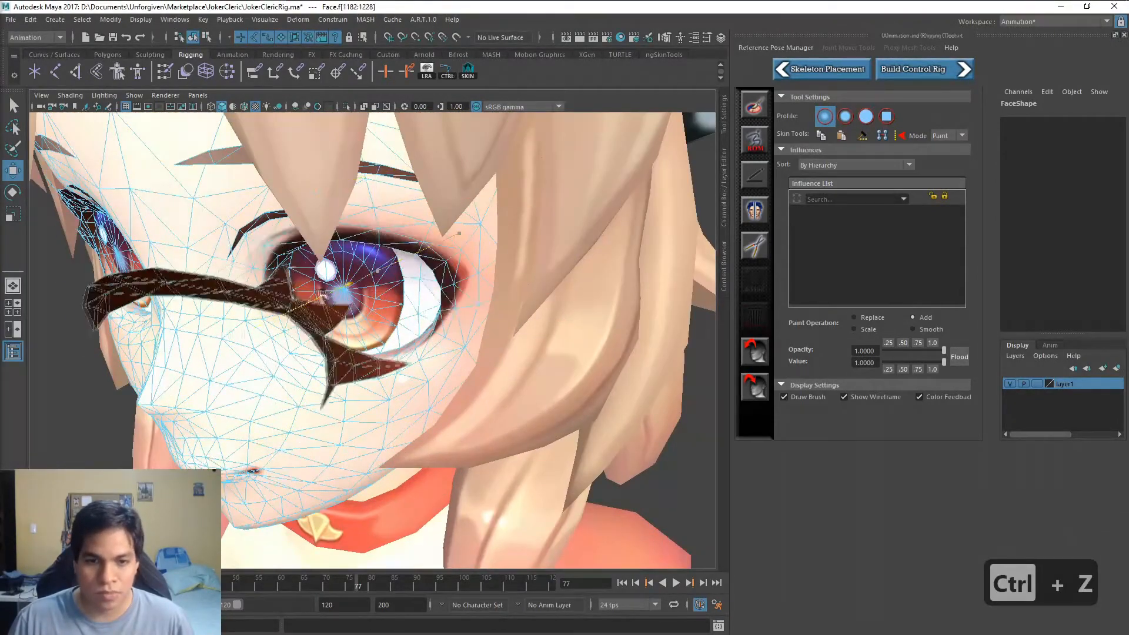
{"action": "key", "text": "ctrl+z"}
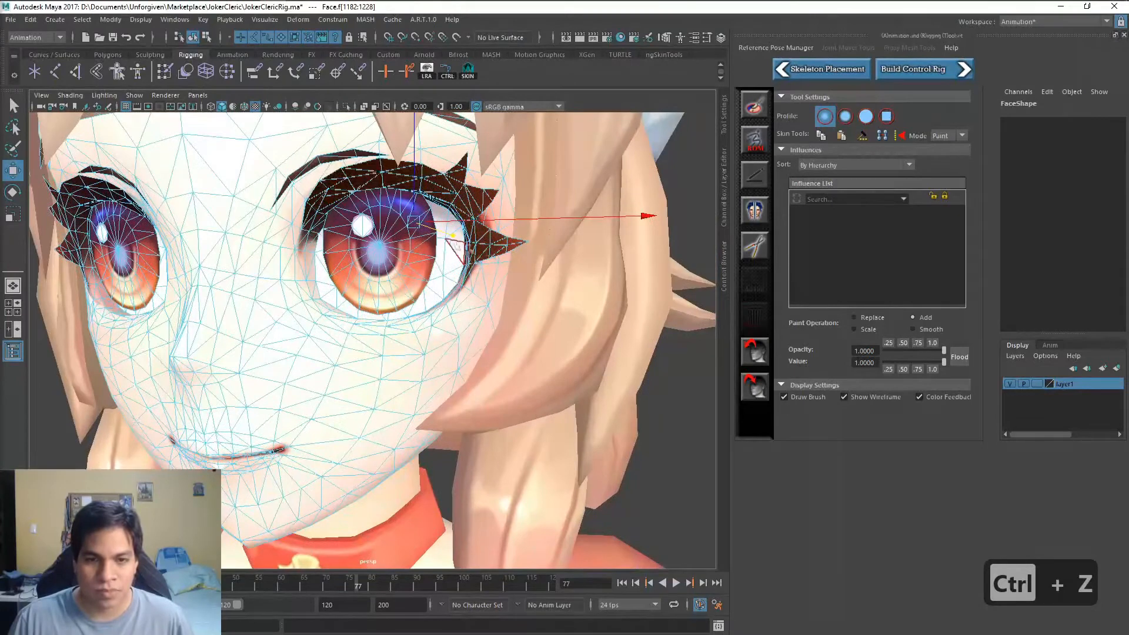
Select the connected iris faces of the same eye and try shifting them across the white of the eye.
{"action": "double_click", "coordinate": [429, 254]}
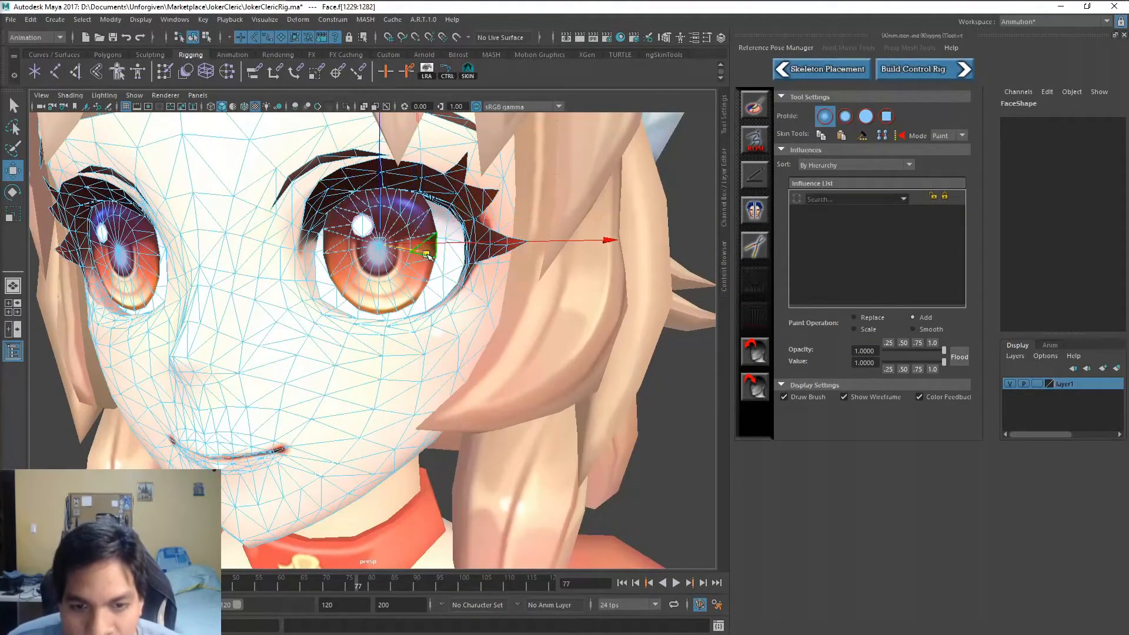
{"action": "key", "text": "w"}
{"action": "key", "text": "e"}
{"action": "key", "text": "w"}
{"action": "key", "text": "minus"}
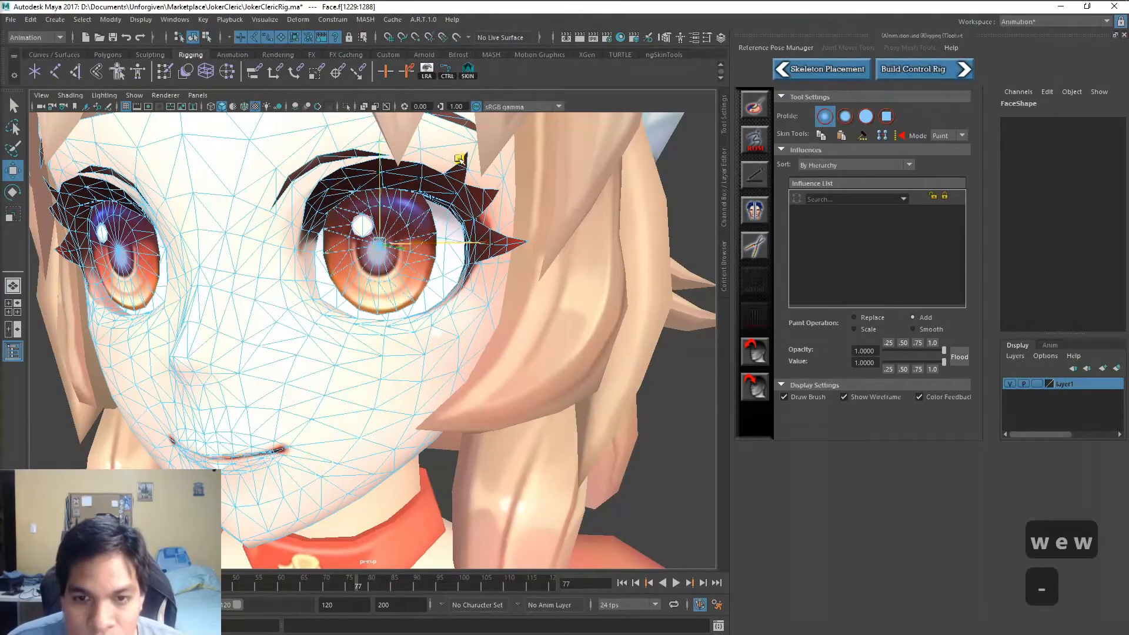
{"action": "mouse_move", "coordinate": [461, 159]}
{"action": "left_mouse_down"}
{"action": "mouse_move", "coordinate": [435, 174]}
{"action": "mouse_move", "coordinate": [493, 164]}
{"action": "mouse_move", "coordinate": [464, 168]}
{"action": "left_mouse_up"}
{"action": "left_click_drag", "start_coordinate": [558, 270], "coordinate": [553, 235], "text": "alt"}
{"action": "mouse_move", "coordinate": [559, 146]}
{"action": "left_mouse_down"}
{"action": "mouse_move", "coordinate": [582, 171]}
{"action": "mouse_move", "coordinate": [566, 147]}
{"action": "mouse_move", "coordinate": [554, 163]}
{"action": "mouse_move", "coordinate": [558, 147]}
{"action": "left_mouse_up"}
{"action": "left_click_drag", "start_coordinate": [576, 245], "coordinate": [542, 263], "text": "alt"}
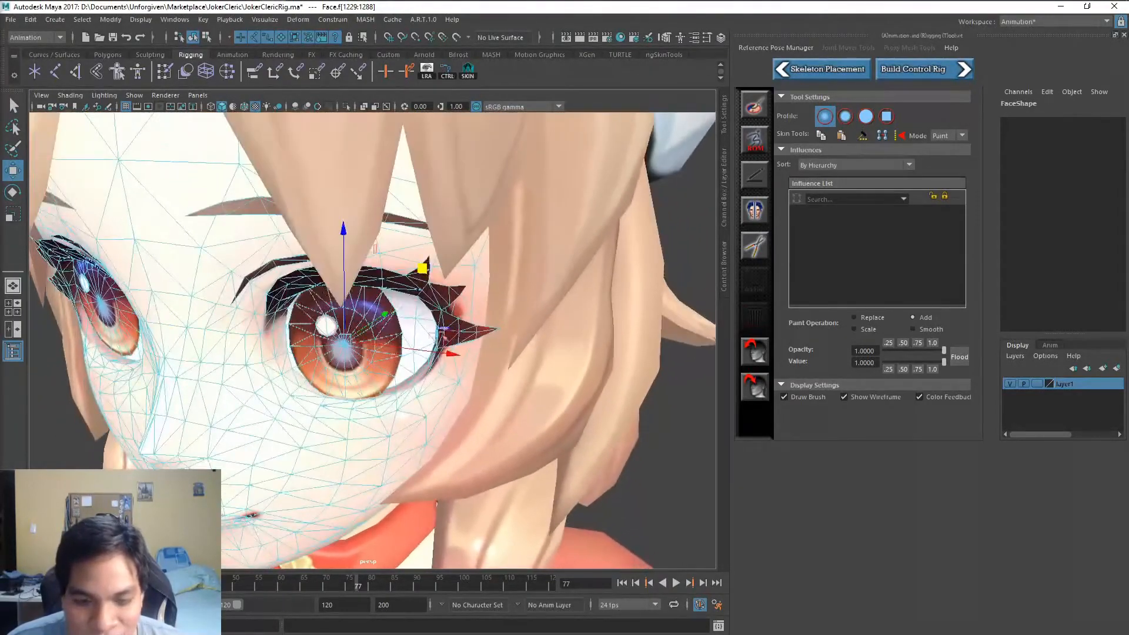
{"action": "left_click_drag", "start_coordinate": [346, 342], "coordinate": [310, 338]}
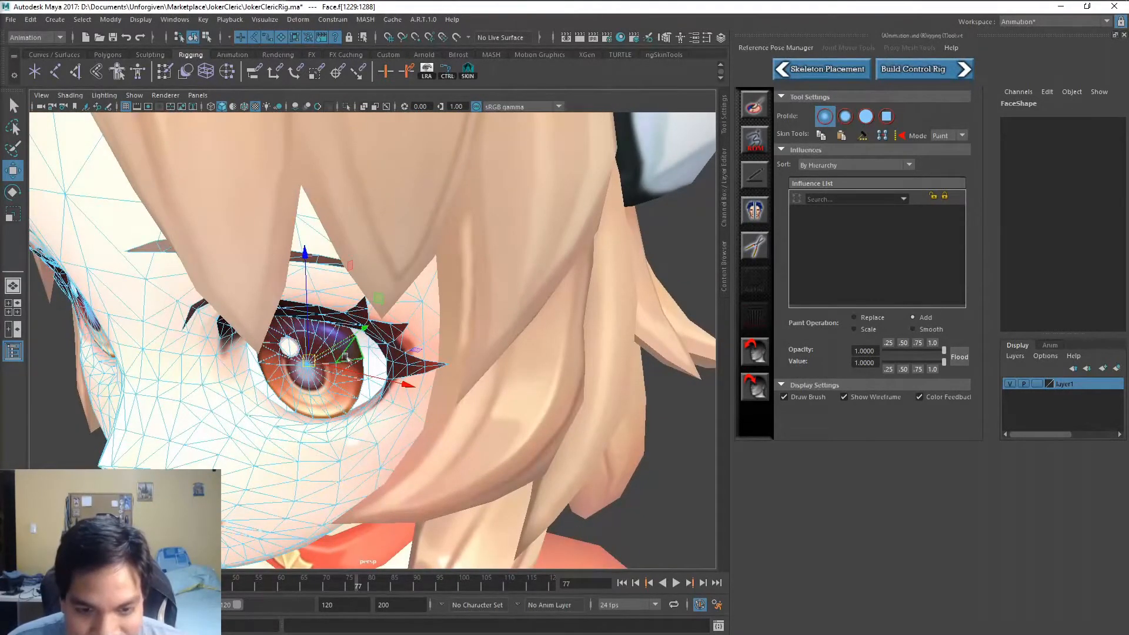
{"action": "mouse_move", "coordinate": [417, 351]}
{"action": "left_mouse_down"}
{"action": "mouse_move", "coordinate": [456, 333]}
{"action": "mouse_move", "coordinate": [402, 351]}
{"action": "mouse_move", "coordinate": [414, 347]}
{"action": "left_mouse_up"}
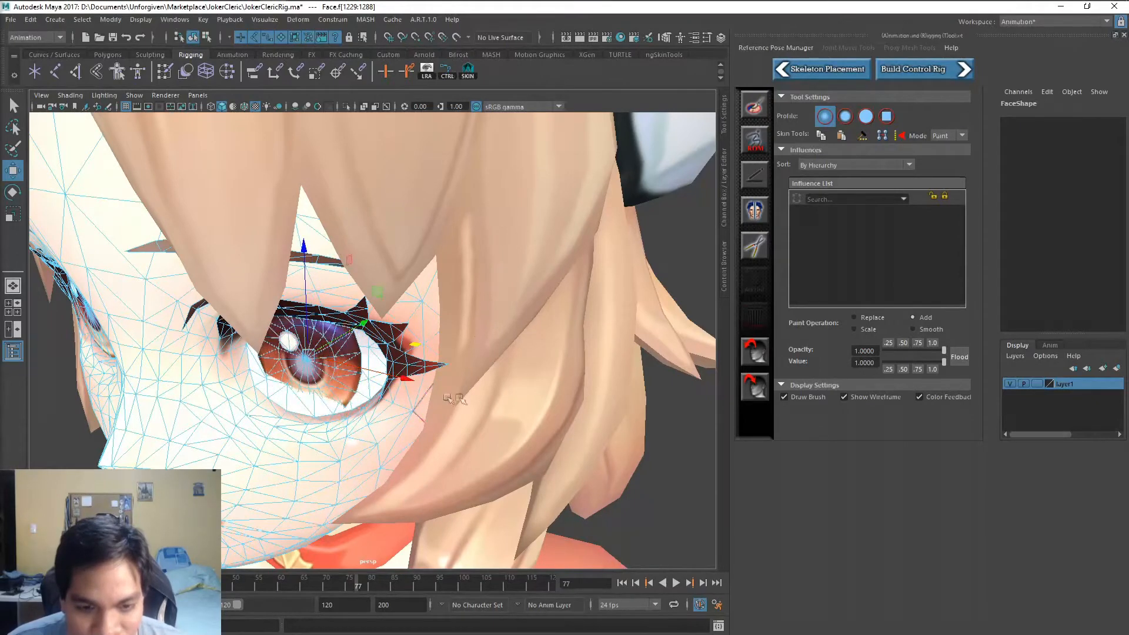
Undo the moves of the iris faces.
{"action": "key", "text": "ctrl+z"}
{"action": "key", "text": "ctrl+z"}
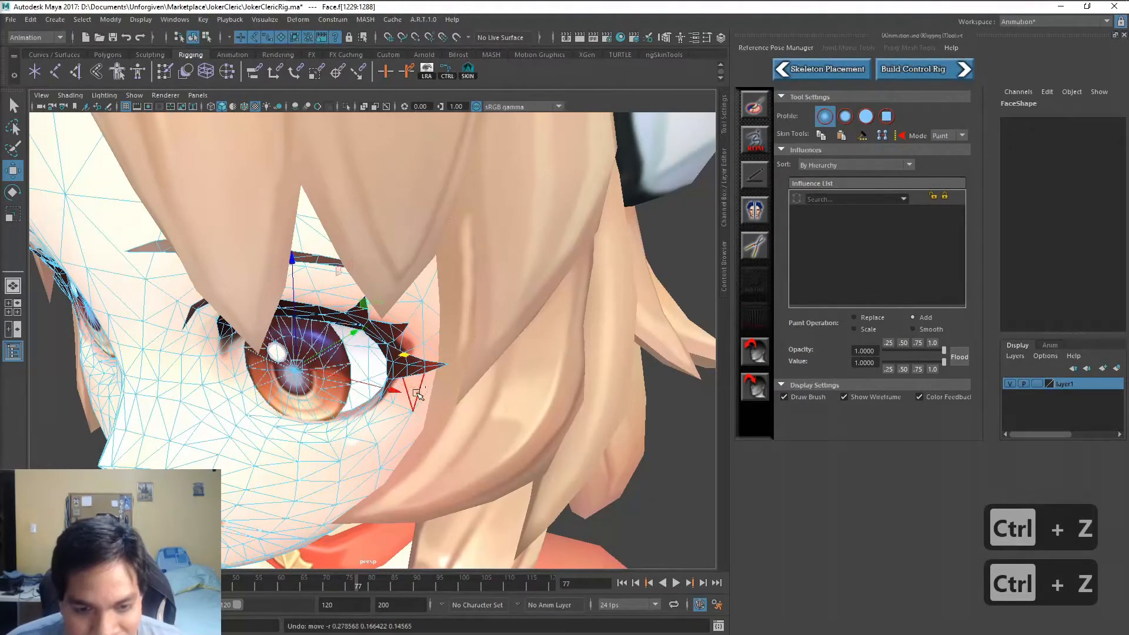
{"action": "key", "text": "ctrl+z"}
{"action": "key", "text": "ctrl+z"}
{"action": "key", "text": "ctrl+z"}
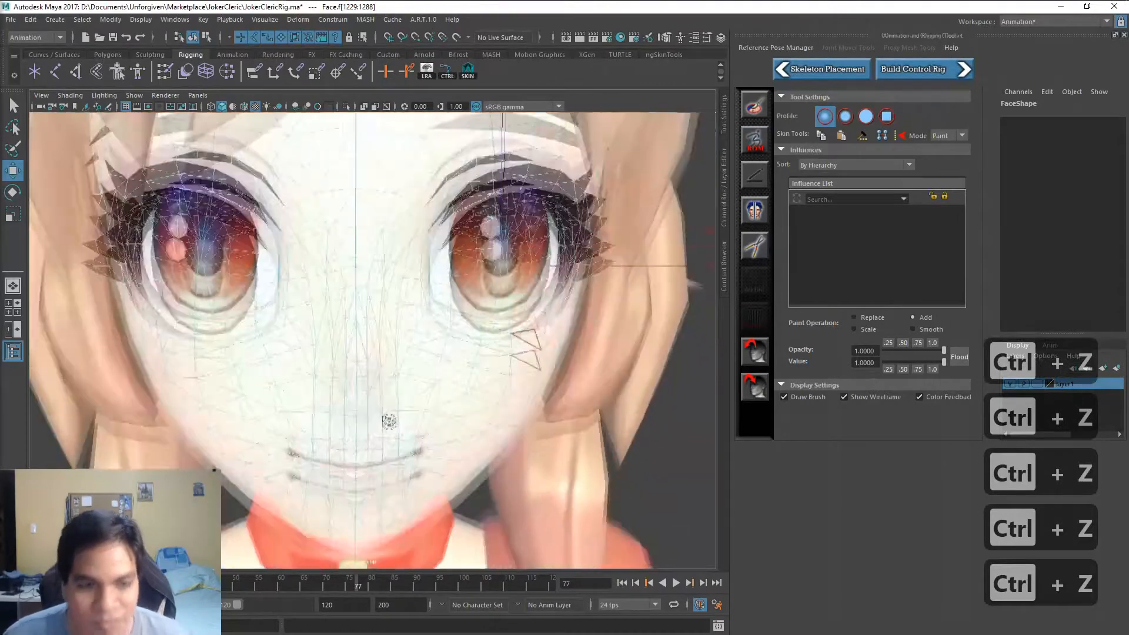
Select a face just below the lower lip and shrink the Move manipulator.
{"action": "left_click_drag", "start_coordinate": [389, 421], "coordinate": [371, 406], "text": "alt"}
{"action": "scroll", "coordinate": [383, 305], "scroll_direction": "up", "scroll_amount": 3}
{"action": "left_click_drag", "start_coordinate": [388, 309], "coordinate": [485, 350], "text": "alt"}
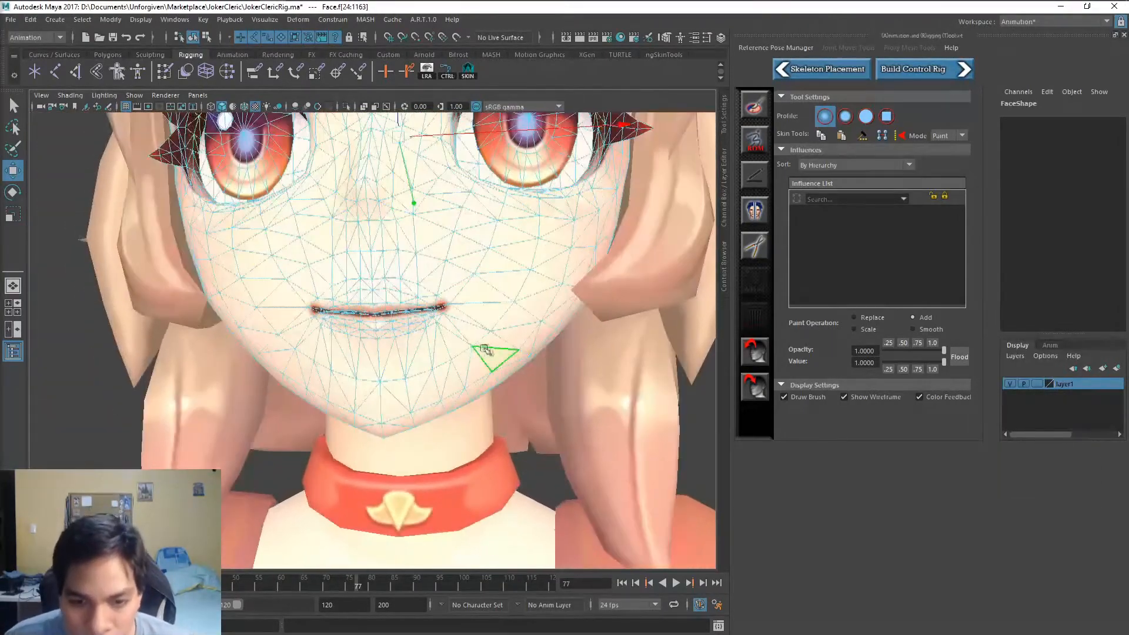
{"action": "left_click", "coordinate": [383, 322]}
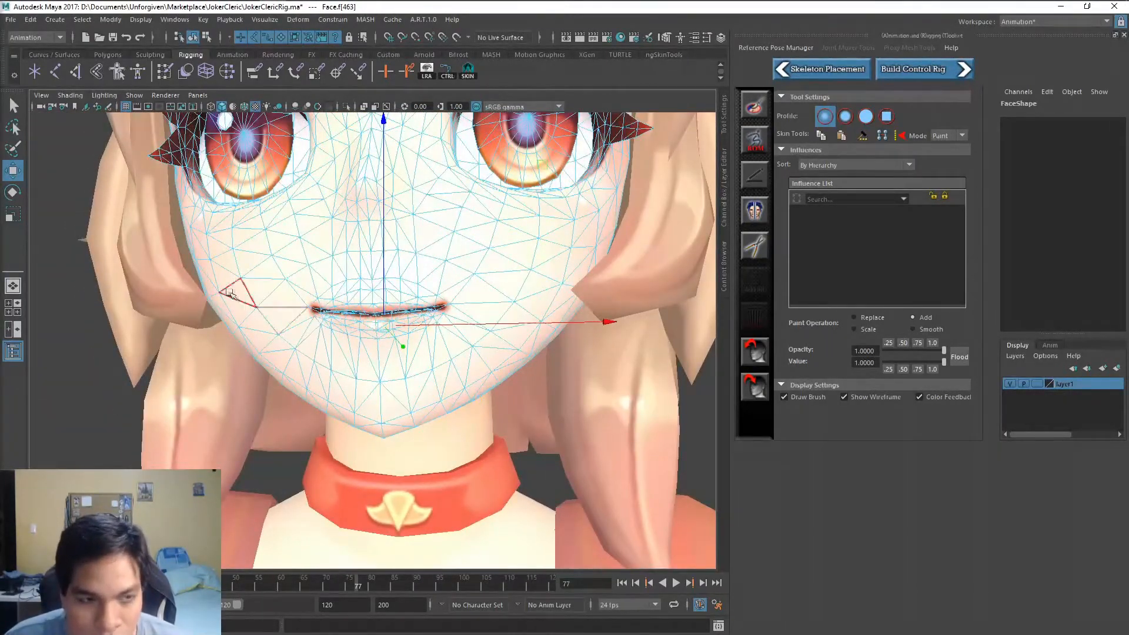
{"action": "key", "text": "minus"}
{"action": "key", "text": "minus"}
{"action": "key", "text": "equal"}
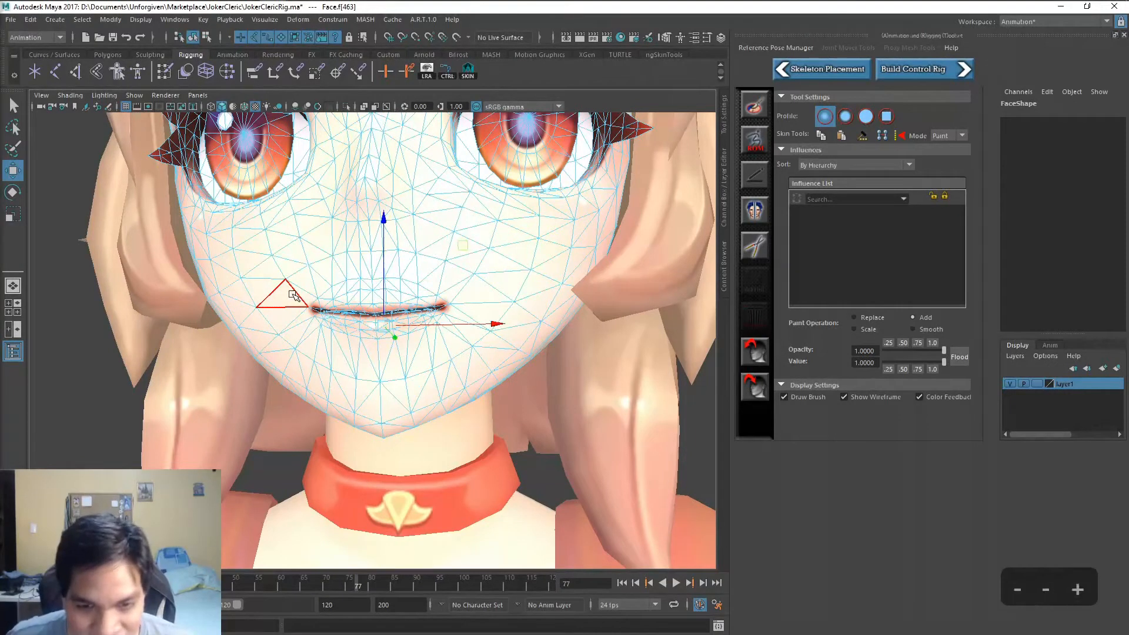
{"action": "key", "text": "minus"}
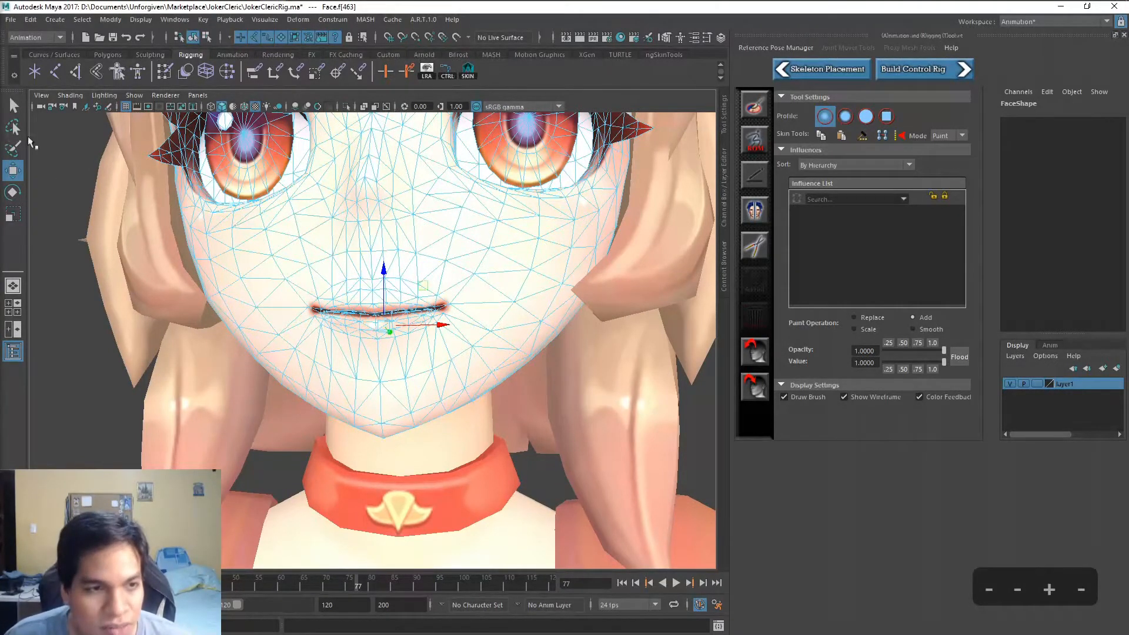
Switch the Face mesh to vertex selection and select a vertex below the lower lip.
{"action": "right_click", "coordinate": [369, 320]}
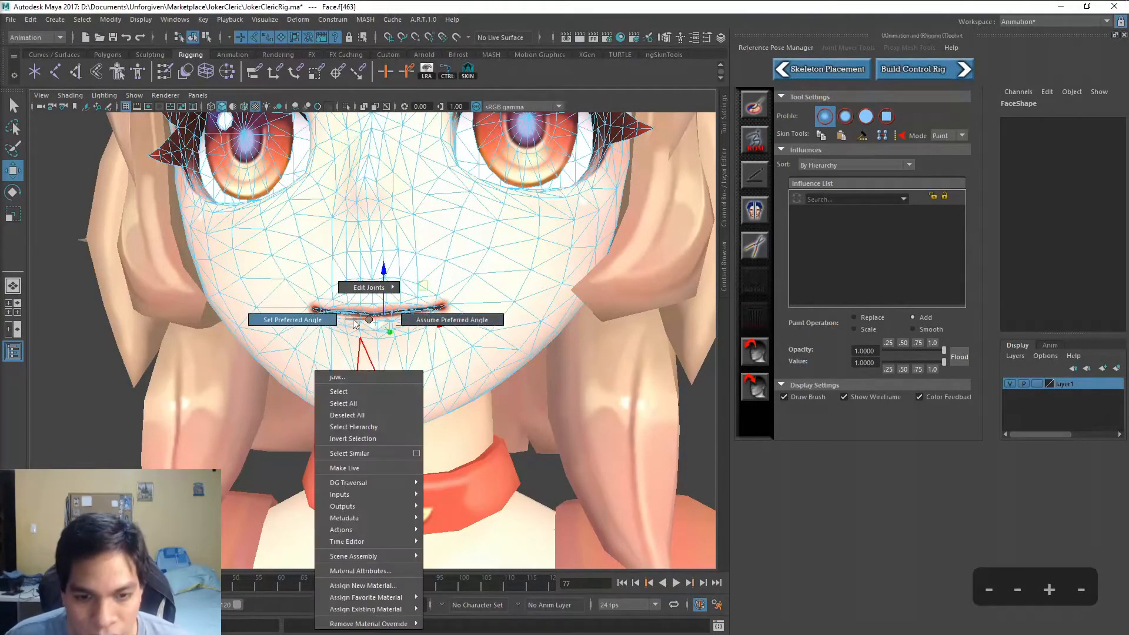
{"action": "right_click", "coordinate": [402, 321]}
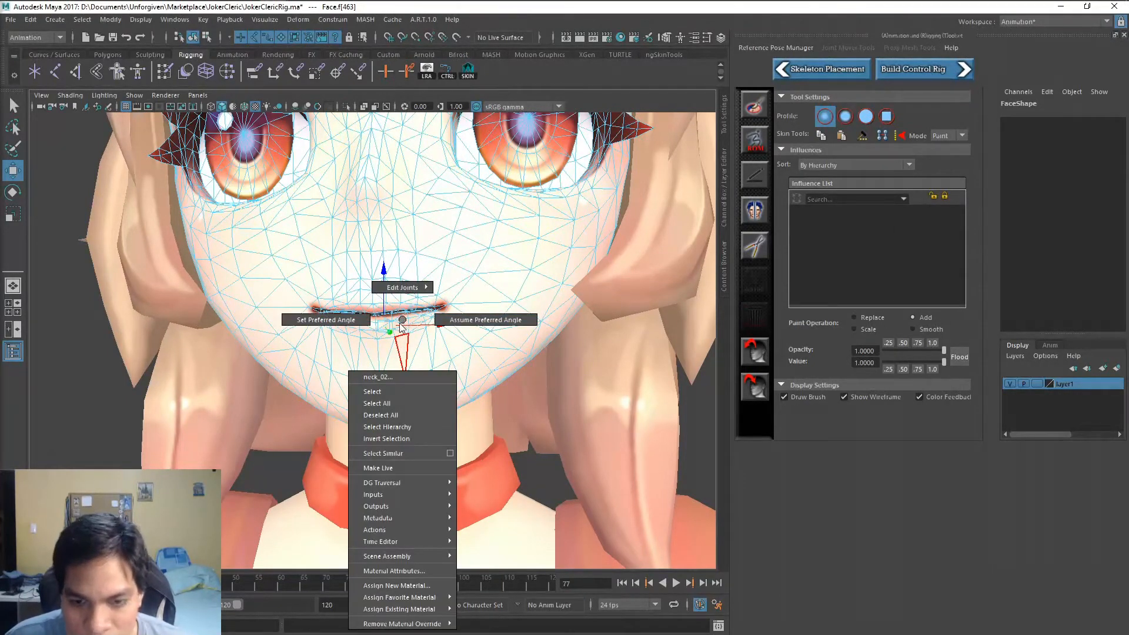
{"action": "right_click", "coordinate": [401, 320]}
{"action": "right_click_drag", "start_coordinate": [93, 285], "coordinate": [36, 285]}
{"action": "left_click_drag", "start_coordinate": [380, 340], "coordinate": [406, 338], "text": "alt"}
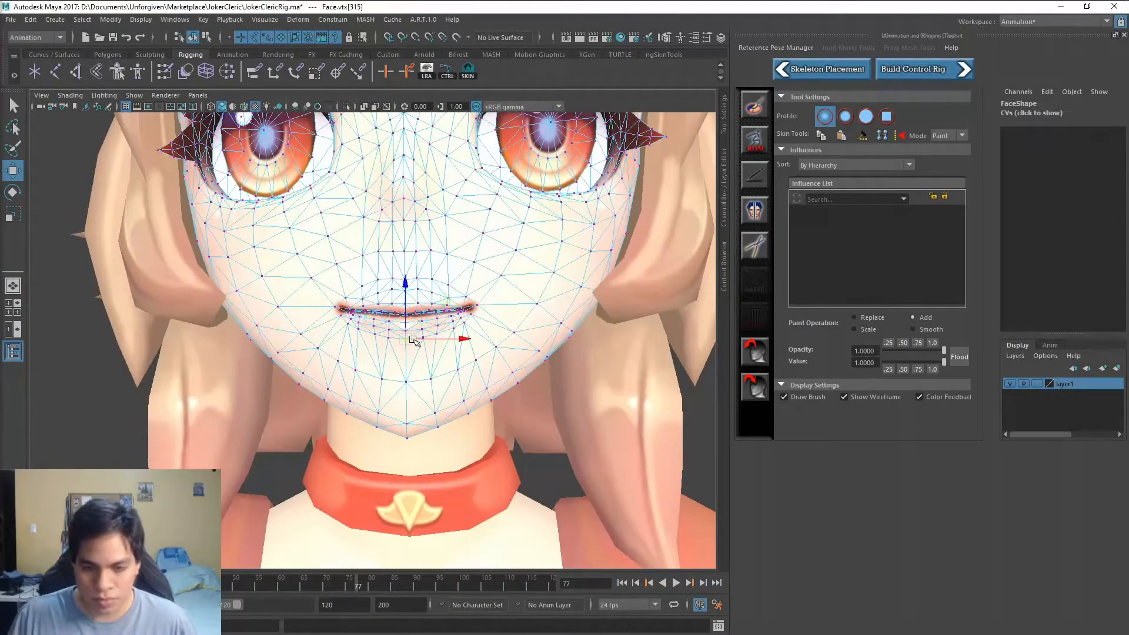
{"action": "left_click", "coordinate": [413, 339]}
{"action": "key", "text": "backslash"}
{"action": "key", "text": "slash"}
{"action": "key", "text": "slash"}
{"action": "key", "text": "period"}
{"action": "key", "text": "period"}
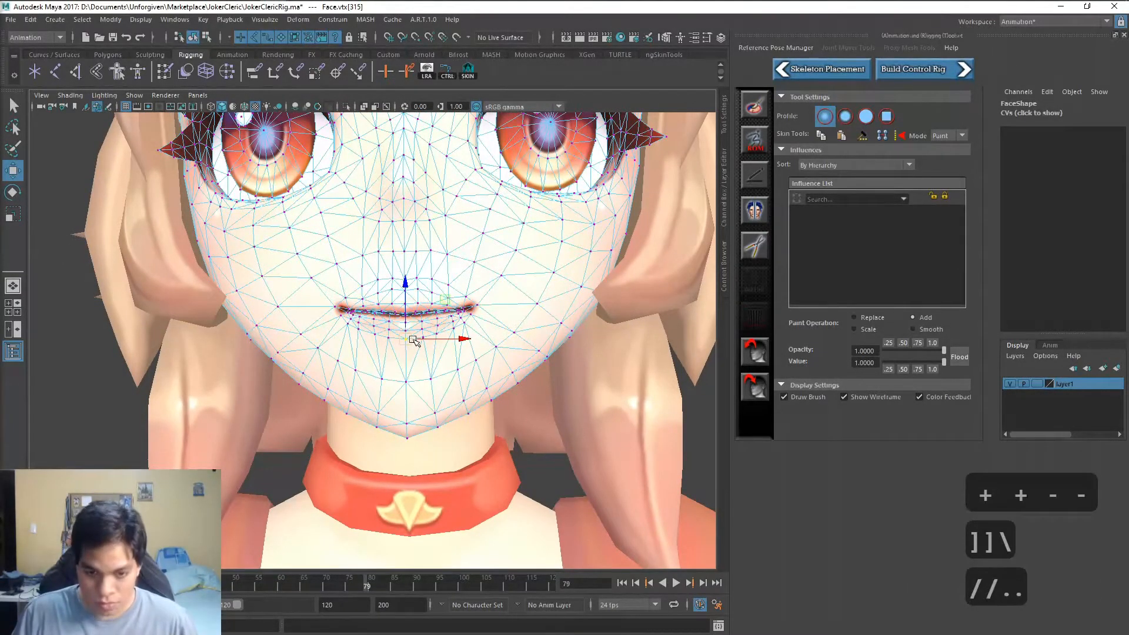
{"action": "key", "text": "comma"}
{"action": "key", "text": "period"}
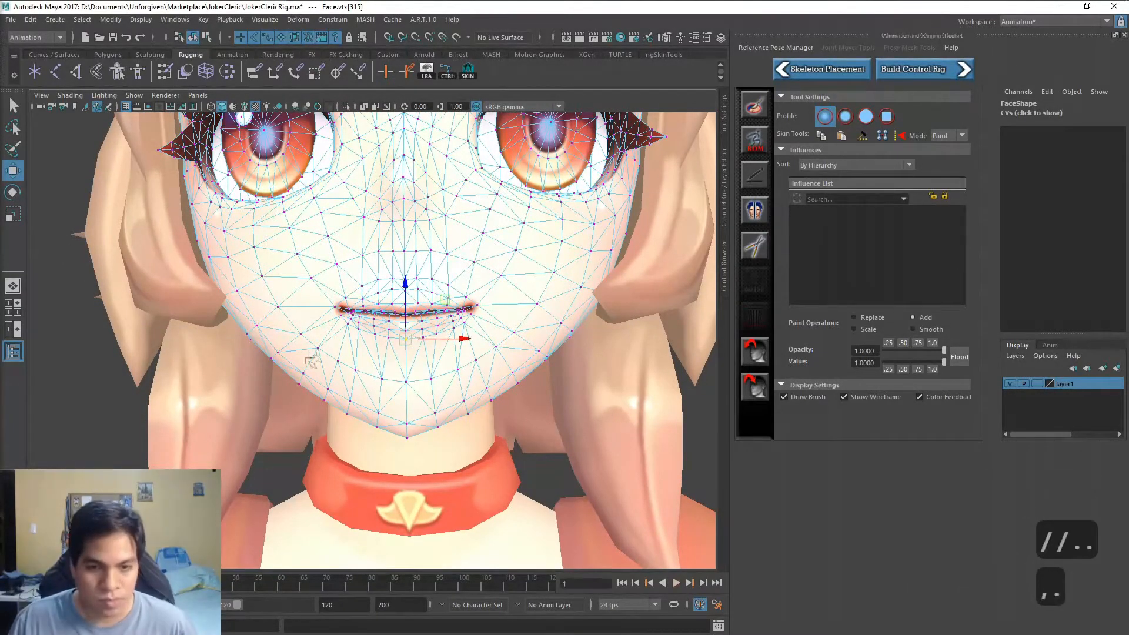
Paint-select the vertices of the lower lip, chin and lower jaw with an enlarged selection brush.
{"action": "right_click", "coordinate": [409, 344], "text": "shift"}
{"action": "left_click", "coordinate": [13, 149]}
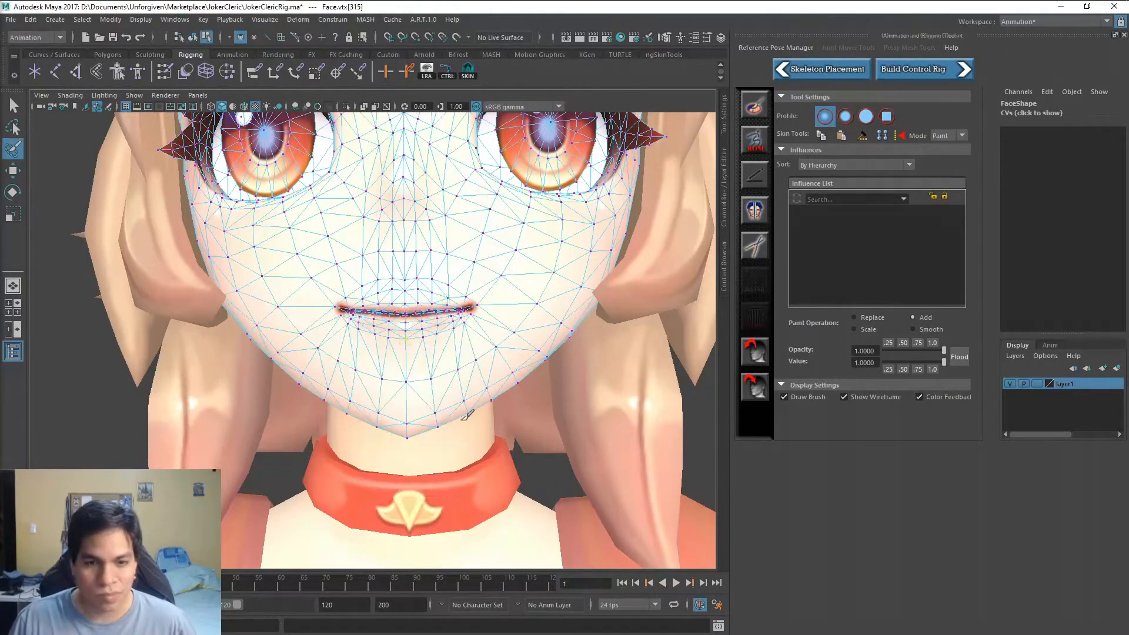
{"action": "key", "text": "b"}
{"action": "left_click_drag", "start_coordinate": [414, 324], "coordinate": [380, 396]}
{"action": "mouse_move", "coordinate": [412, 331]}
{"action": "left_mouse_down"}
{"action": "mouse_move", "coordinate": [444, 360]}
{"action": "mouse_move", "coordinate": [440, 344]}
{"action": "left_mouse_up"}
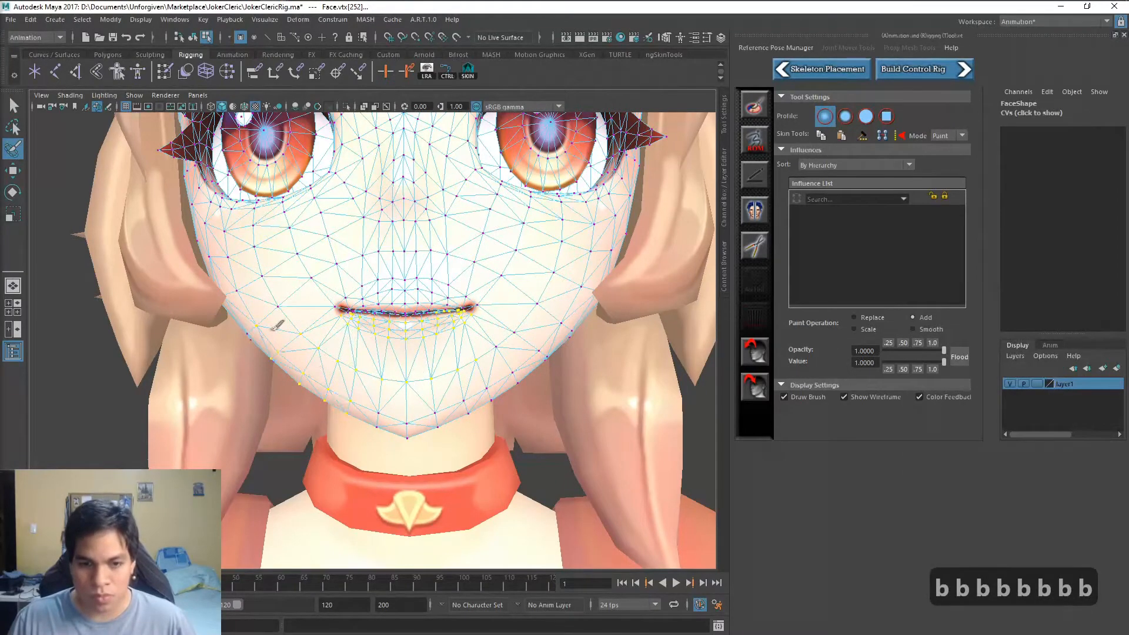
{"action": "left_click_drag", "start_coordinate": [272, 329], "coordinate": [510, 371]}
Try moving the selected lower-lip and chin vertices down, and undo the move.
{"action": "key", "text": "w"}
{"action": "scroll", "coordinate": [523, 329], "scroll_direction": "up", "scroll_amount": 3}
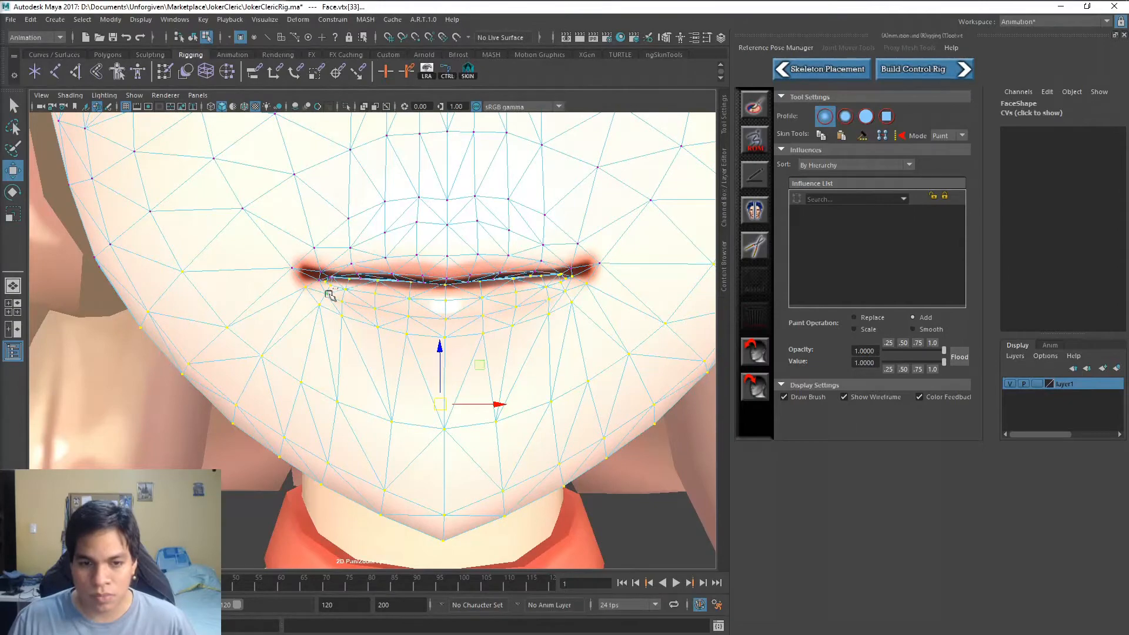
{"action": "scroll", "coordinate": [541, 338], "scroll_direction": "down", "scroll_amount": 3}
{"action": "left_click_drag", "start_coordinate": [419, 325], "coordinate": [418, 374]}
{"action": "key", "text": "ctrl+z"}
{"action": "scroll", "coordinate": [418, 374], "scroll_direction": "up", "scroll_amount": 3}
{"action": "key", "text": "ctrl+z"}
Lower the selected jaw vertices to open the mouth and examine its interior from the side.
{"action": "left_click_drag", "start_coordinate": [406, 253], "coordinate": [412, 322], "text": "alt"}
{"action": "scroll", "coordinate": [335, 247], "scroll_direction": "up", "scroll_amount": 3}
{"action": "key", "text": "f"}
{"action": "left_click_drag", "start_coordinate": [364, 410], "coordinate": [259, 353], "text": "alt"}
{"action": "left_click_drag", "start_coordinate": [240, 250], "coordinate": [454, 333], "text": "alt"}
{"action": "scroll", "coordinate": [416, 353], "scroll_direction": "down", "scroll_amount": 5}
{"action": "scroll", "coordinate": [484, 288], "scroll_direction": "down", "scroll_amount": 5}
{"action": "left_click_drag", "start_coordinate": [371, 321], "coordinate": [373, 370]}
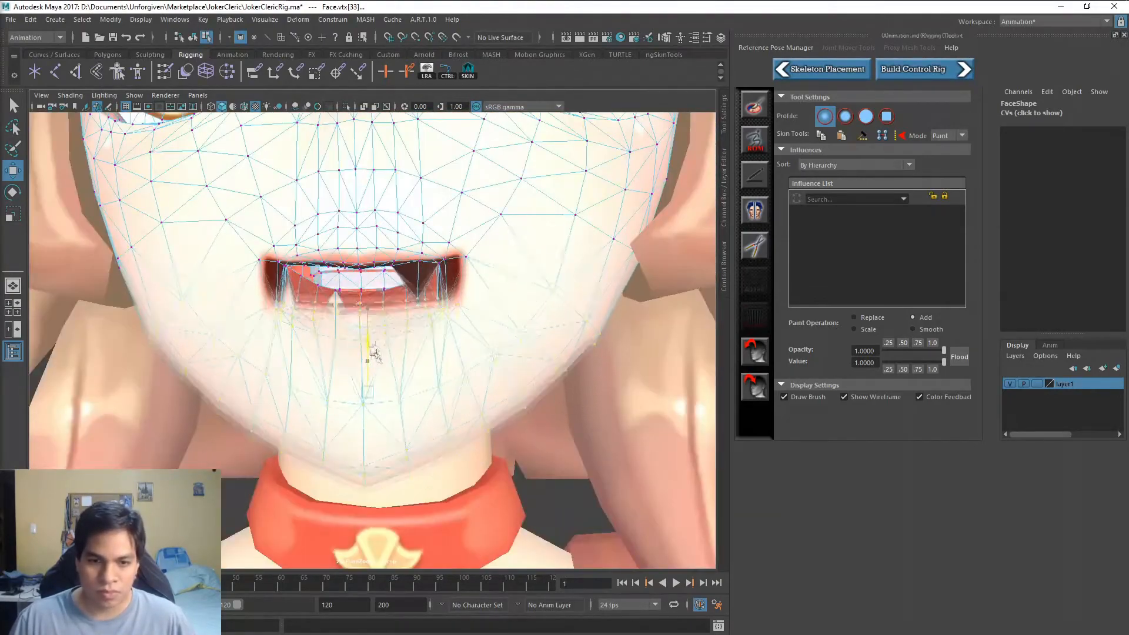
{"action": "left_click_drag", "start_coordinate": [373, 371], "coordinate": [300, 365], "text": "alt"}
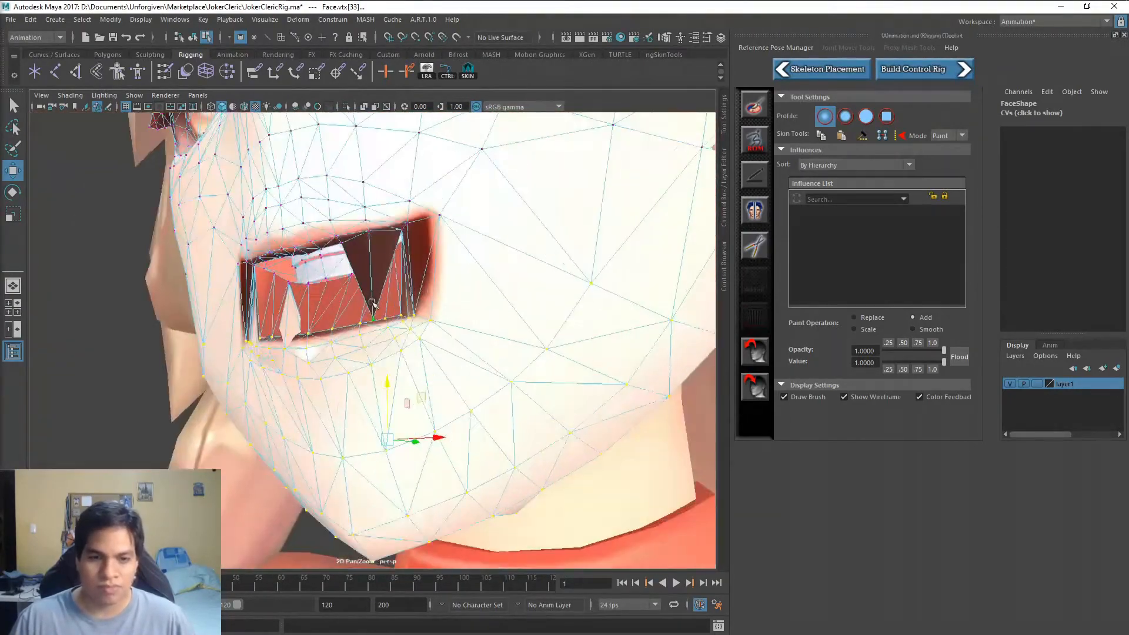
Undo the mouth-opening move of the jaw vertices.
{"action": "key", "text": "ctrl+z"}
{"action": "key", "text": "ctrl+z"}
{"action": "key", "text": "ctrl+z"}
{"action": "key", "text": "ctrl+z"}
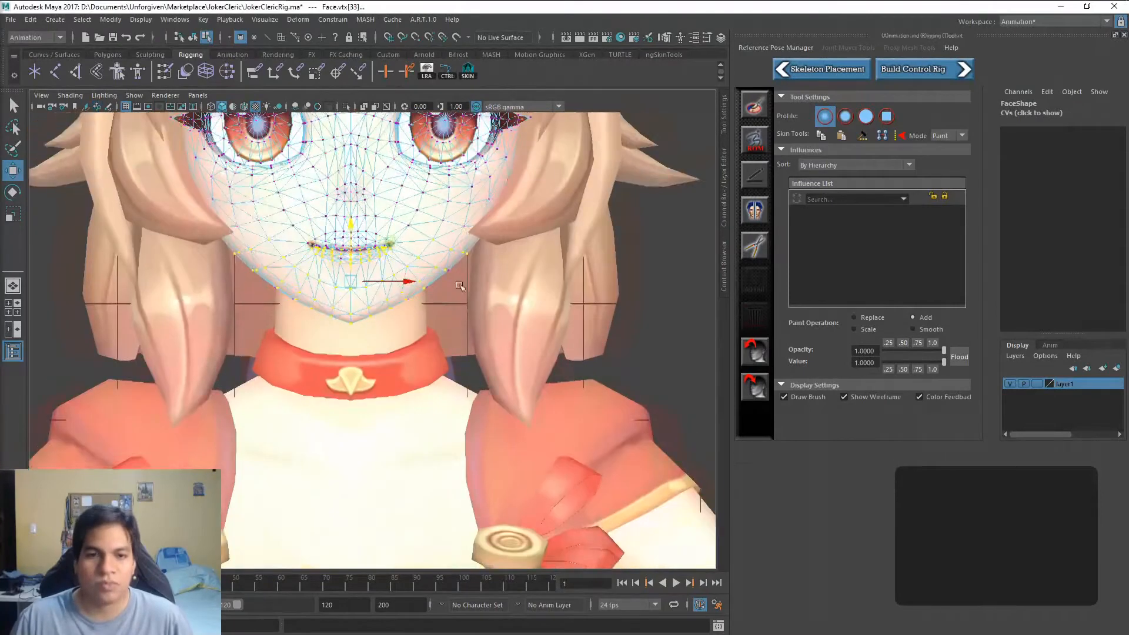
{"action": "key", "text": "ctrl+z"}
Test lowering the jaw vertices once more, undo the move and clear the vertex selection.
{"action": "left_click_drag", "start_coordinate": [366, 270], "coordinate": [368, 302]}
{"action": "key", "text": "ctrl+z"}
{"action": "key", "text": "ctrl+z"}
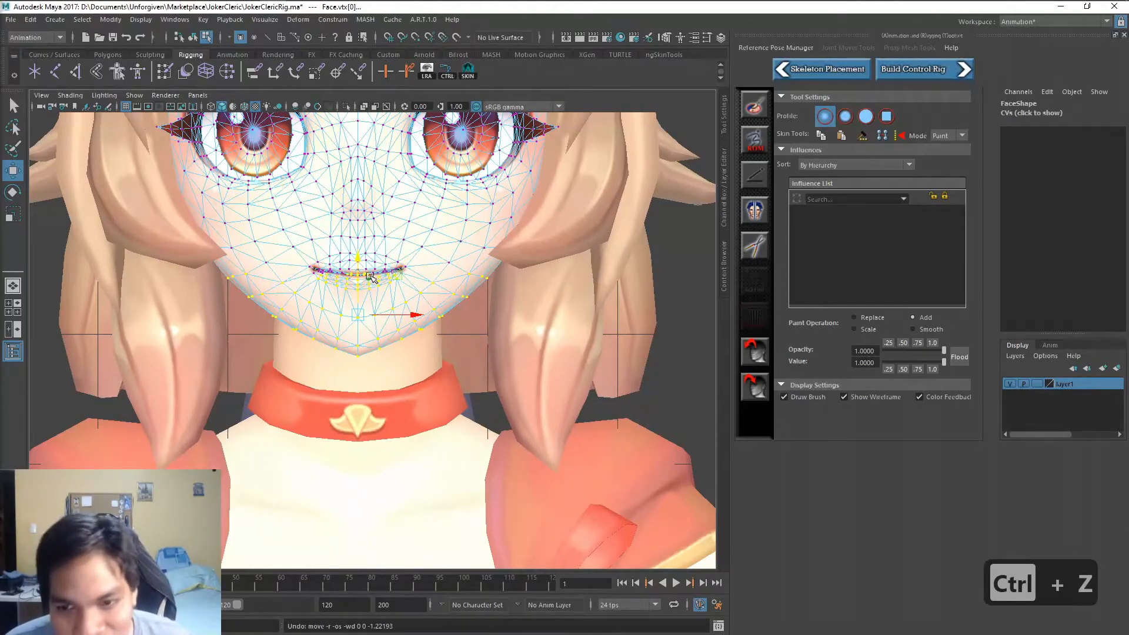
{"action": "left_click", "coordinate": [647, 243]}
{"action": "scroll", "coordinate": [526, 328], "scroll_direction": "down", "scroll_amount": 5}
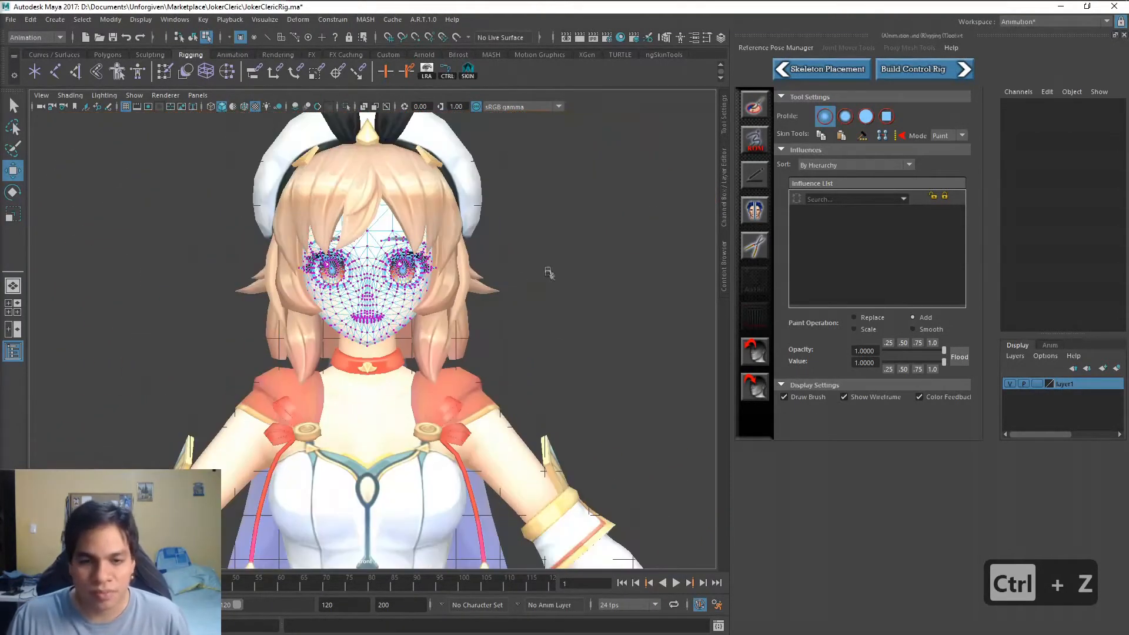
Leave vertex editing on the face mesh, clear the selection and save the scene.
{"action": "left_click", "coordinate": [13, 106]}
{"action": "key", "text": "F8"}
{"action": "scroll", "coordinate": [539, 301], "scroll_direction": "up", "scroll_amount": 3}
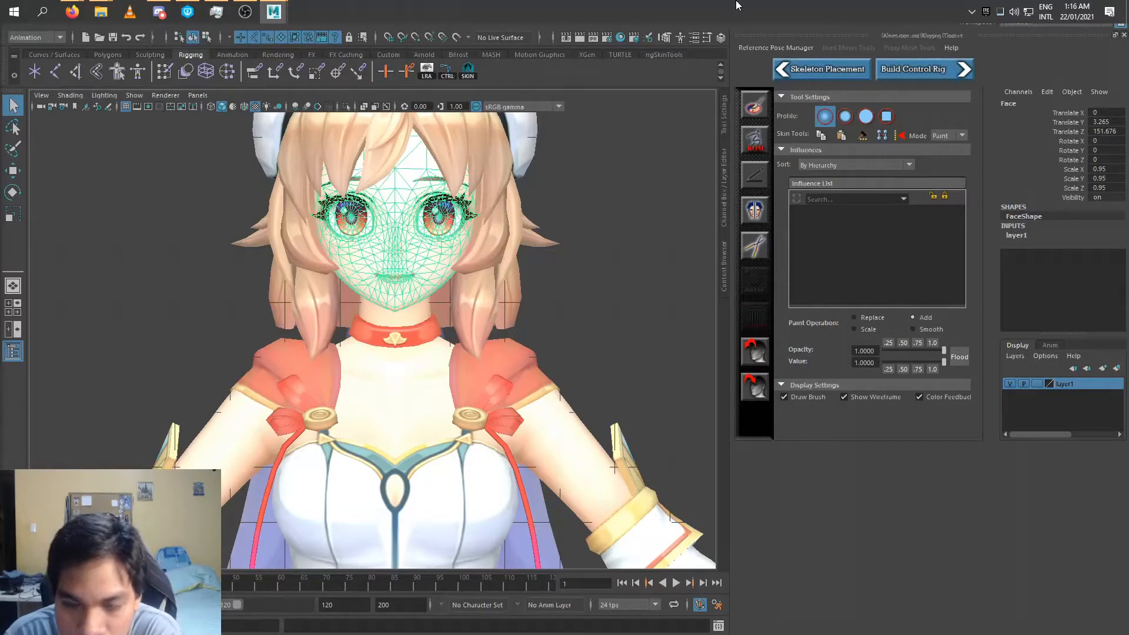
{"action": "left_click", "coordinate": [661, 152]}
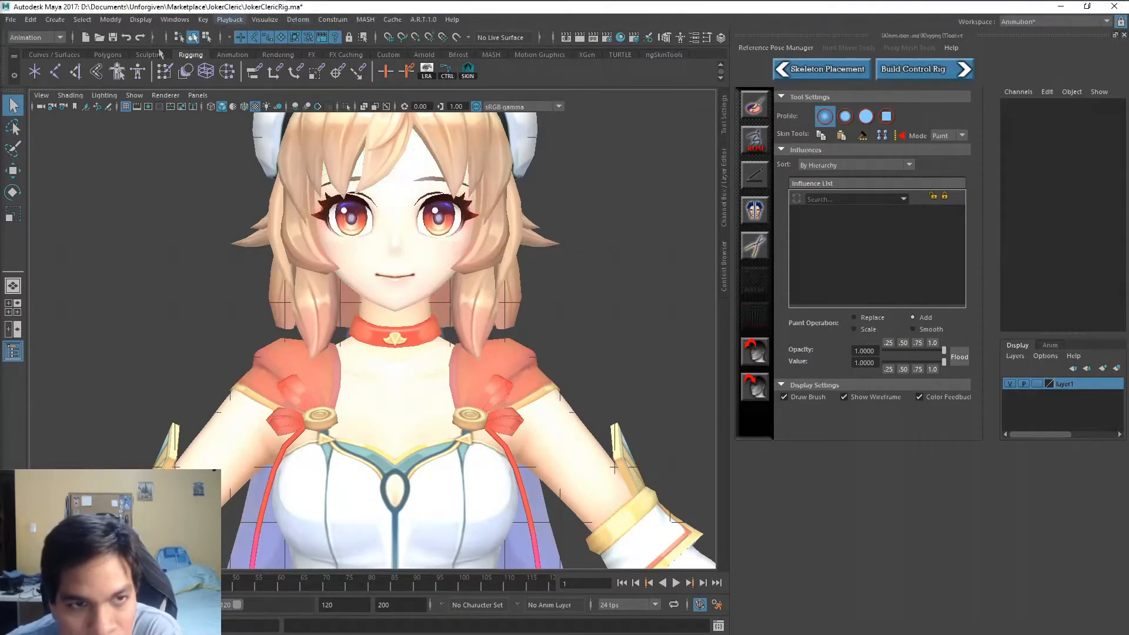
{"action": "left_click", "coordinate": [115, 37]}
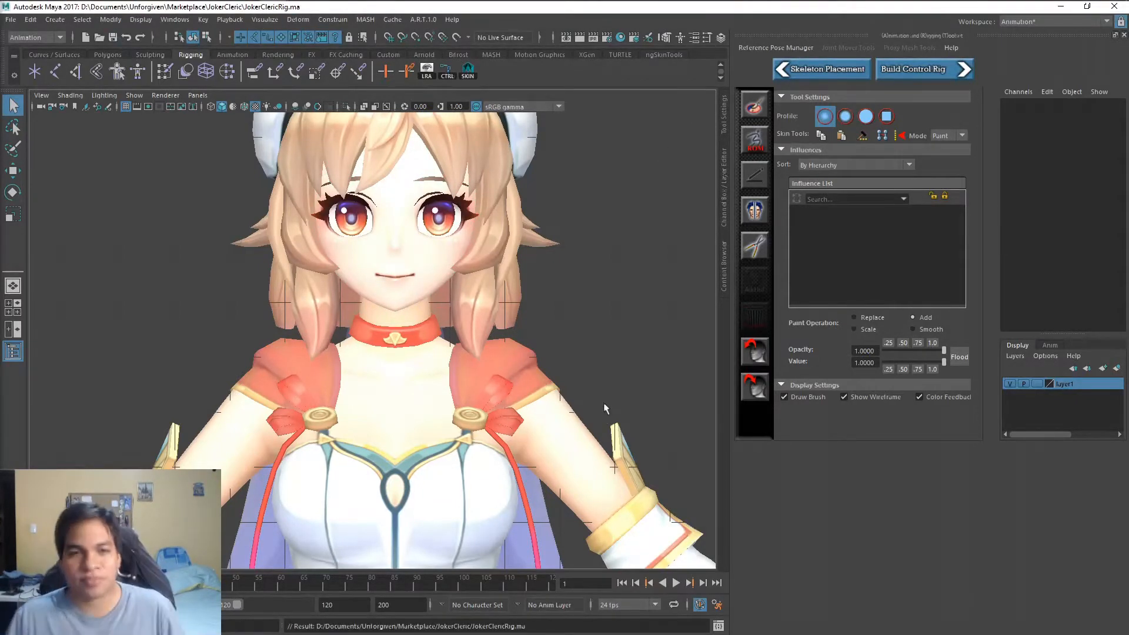
Select the root joint with its whole joint hierarchy and add the character's meshes to the selection.
{"action": "scroll", "coordinate": [478, 285], "scroll_direction": "down", "scroll_amount": 10}
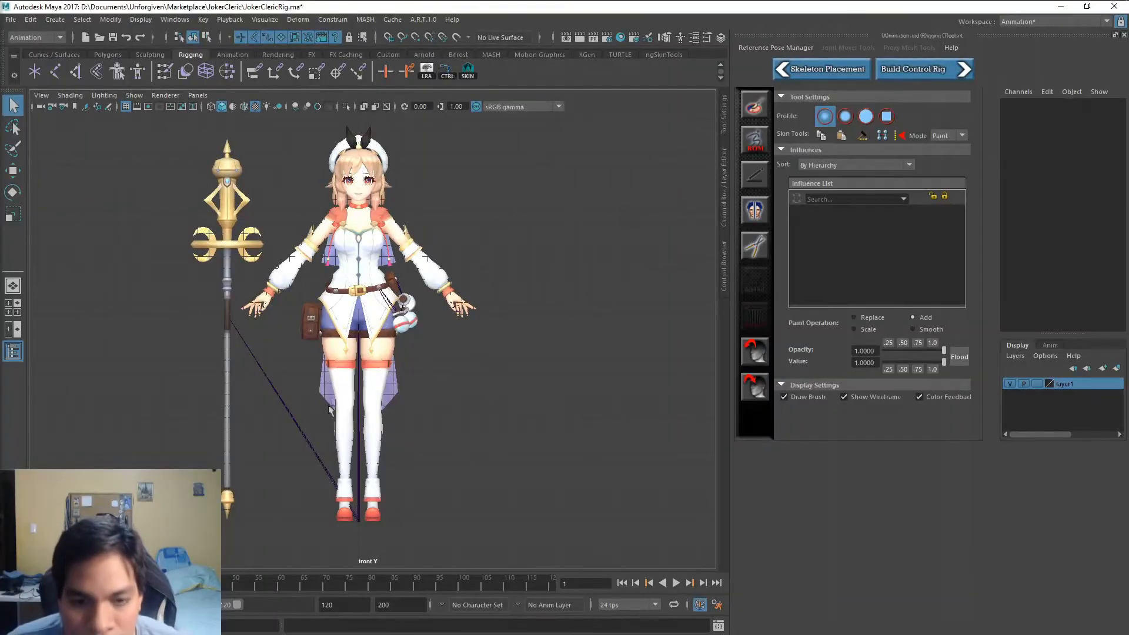
{"action": "left_click", "coordinate": [358, 516]}
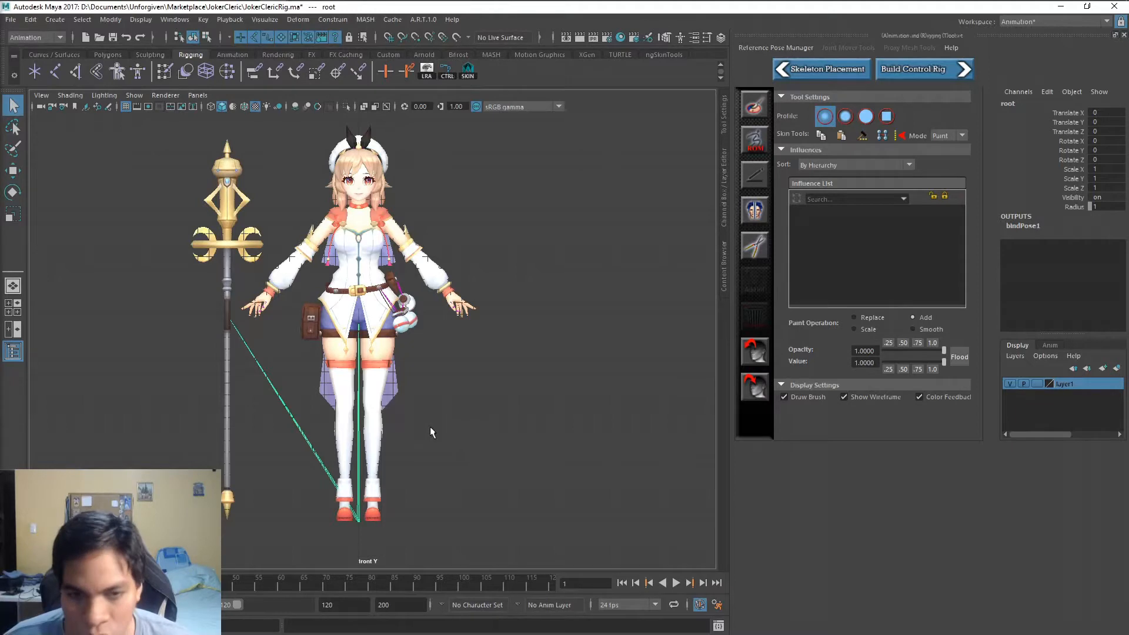
{"action": "right_click_drag", "start_coordinate": [358, 321], "coordinate": [362, 425]}
{"action": "key", "text": "f"}
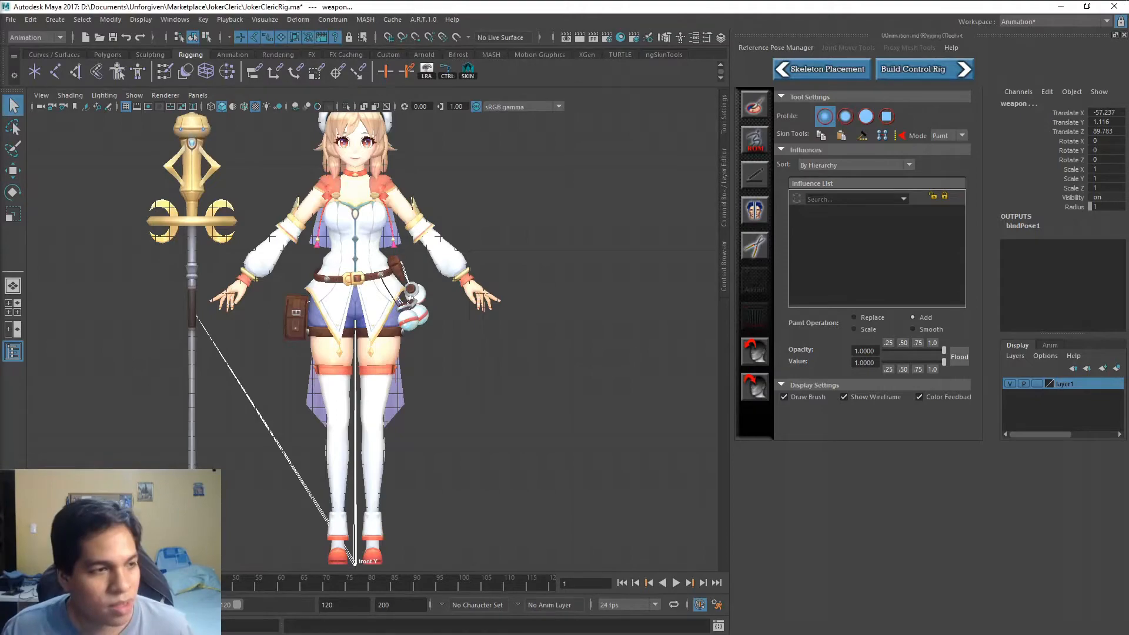
{"action": "scroll", "coordinate": [466, 222], "scroll_direction": "down", "scroll_amount": 1}
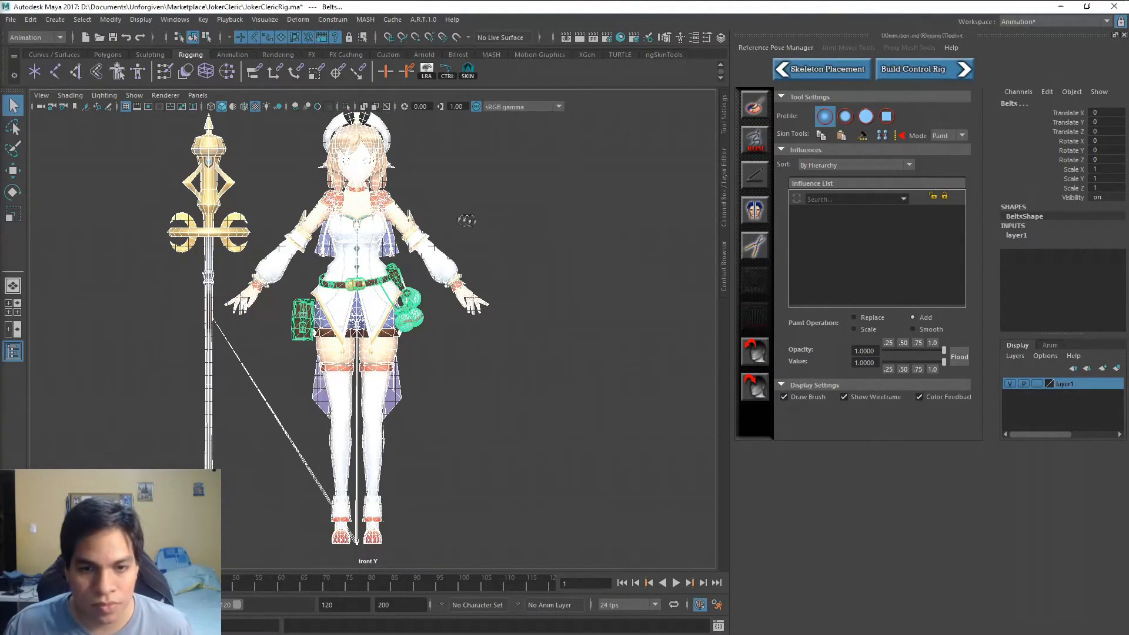
Examine the selected meshes and joints from the side and front in the perspective view.
{"action": "key", "text": "space"}
{"action": "scroll", "coordinate": [456, 192], "scroll_direction": "down", "scroll_amount": 5}
{"action": "left_click_drag", "start_coordinate": [456, 192], "coordinate": [591, 412], "text": "alt"}
{"action": "middle_click_drag", "start_coordinate": [591, 412], "coordinate": [500, 335], "text": "alt"}
{"action": "scroll", "coordinate": [500, 334], "scroll_direction": "up", "scroll_amount": 3}
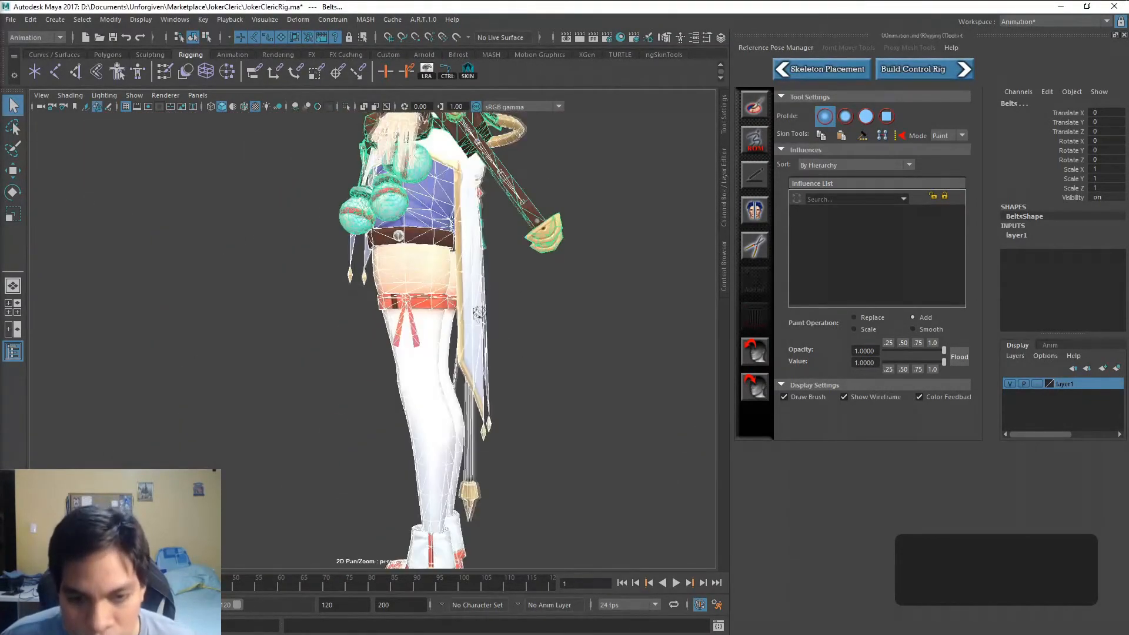
{"action": "left_click_drag", "start_coordinate": [480, 309], "coordinate": [623, 319], "text": "alt"}
{"action": "scroll", "coordinate": [544, 274], "scroll_direction": "down", "scroll_amount": 2}
{"action": "middle_click_drag", "start_coordinate": [544, 275], "coordinate": [573, 297], "text": "alt"}
{"action": "scroll", "coordinate": [551, 286], "scroll_direction": "down", "scroll_amount": 2}
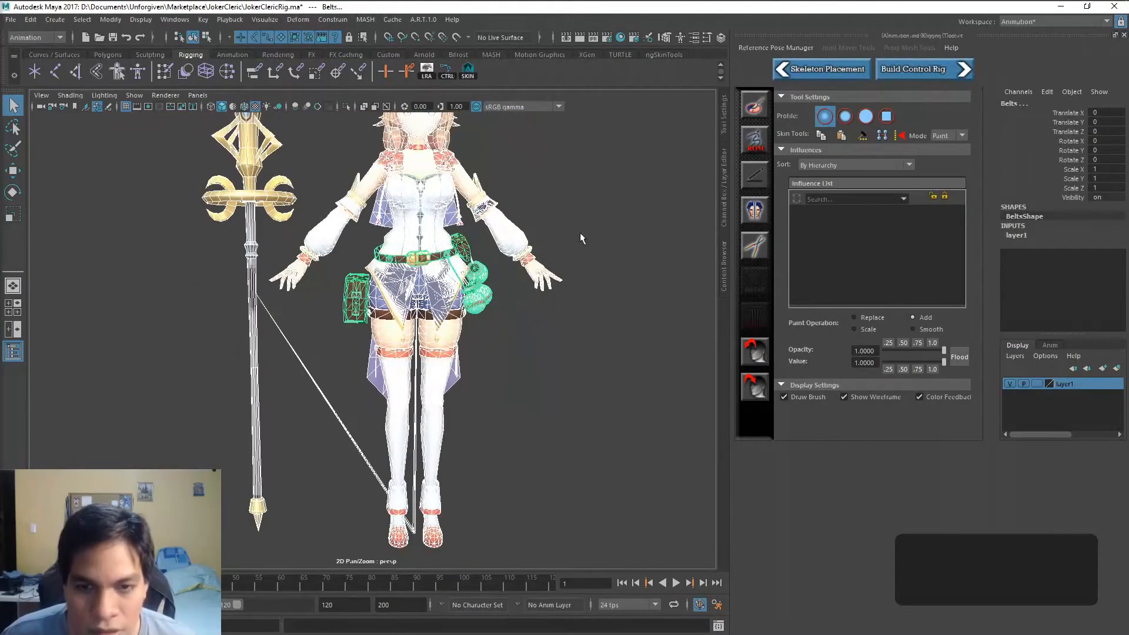
{"action": "middle_click_drag", "start_coordinate": [580, 231], "coordinate": [553, 259], "text": "alt"}
{"action": "scroll", "coordinate": [553, 258], "scroll_direction": "down", "scroll_amount": 2}
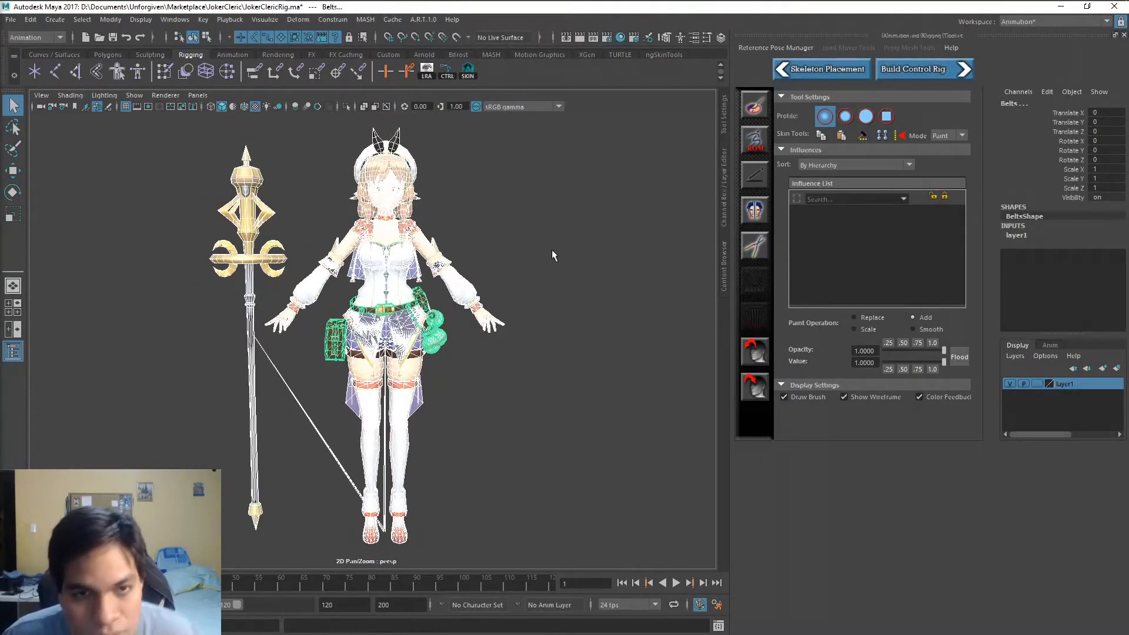
Bind the selected meshes to the selected joints using closest distance, classic linear skinning, interactive normalization, 4 max influences and a 4.0 dropoff rate.
{"action": "left_click", "coordinate": [46, 38]}
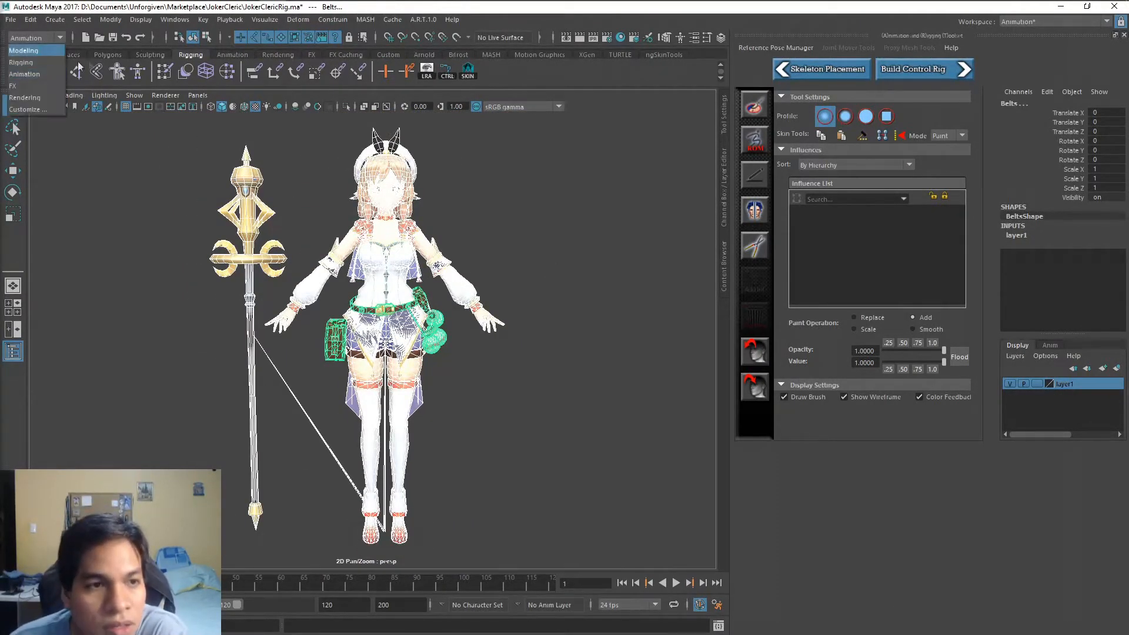
{"action": "left_click", "coordinate": [28, 69]}
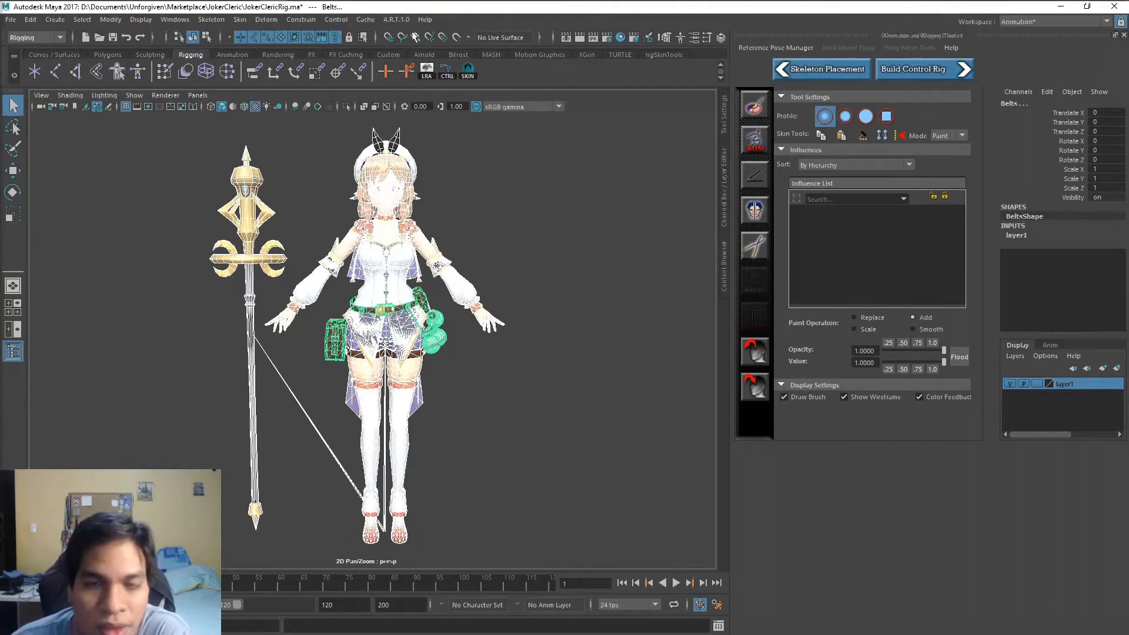
{"action": "left_click", "coordinate": [241, 20]}
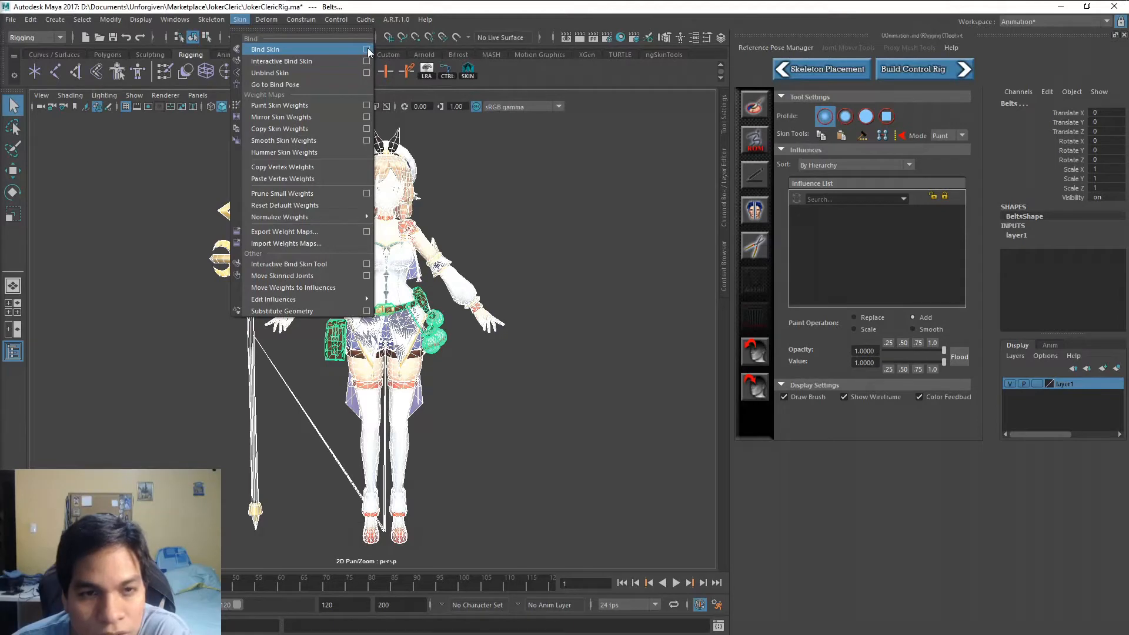
{"action": "left_click", "coordinate": [368, 48]}
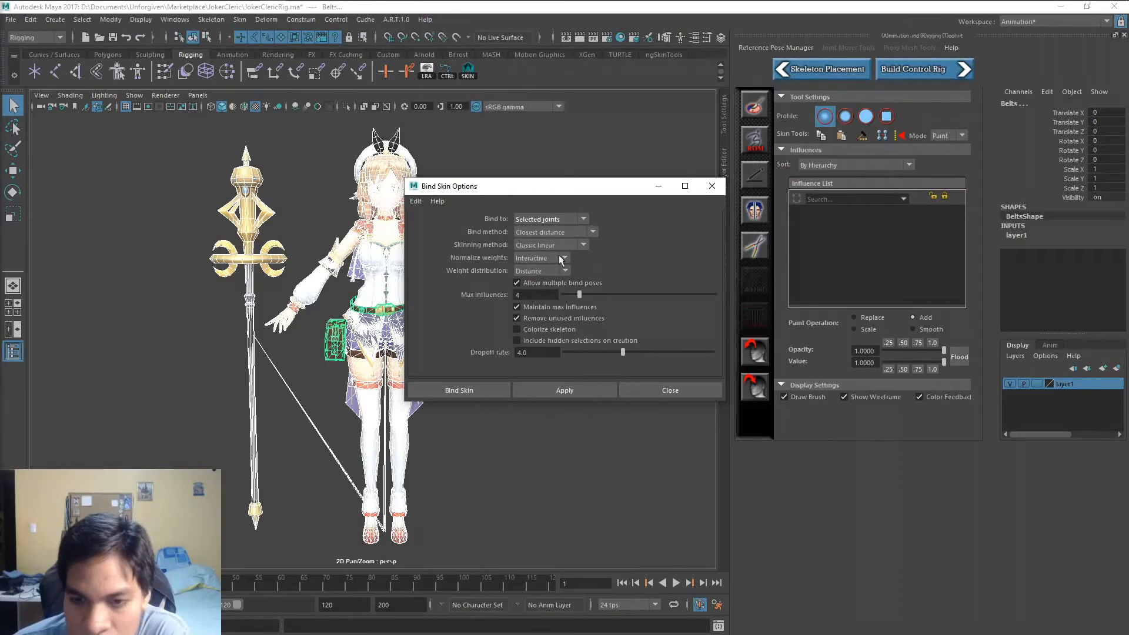
{"action": "left_click", "coordinate": [489, 390]}
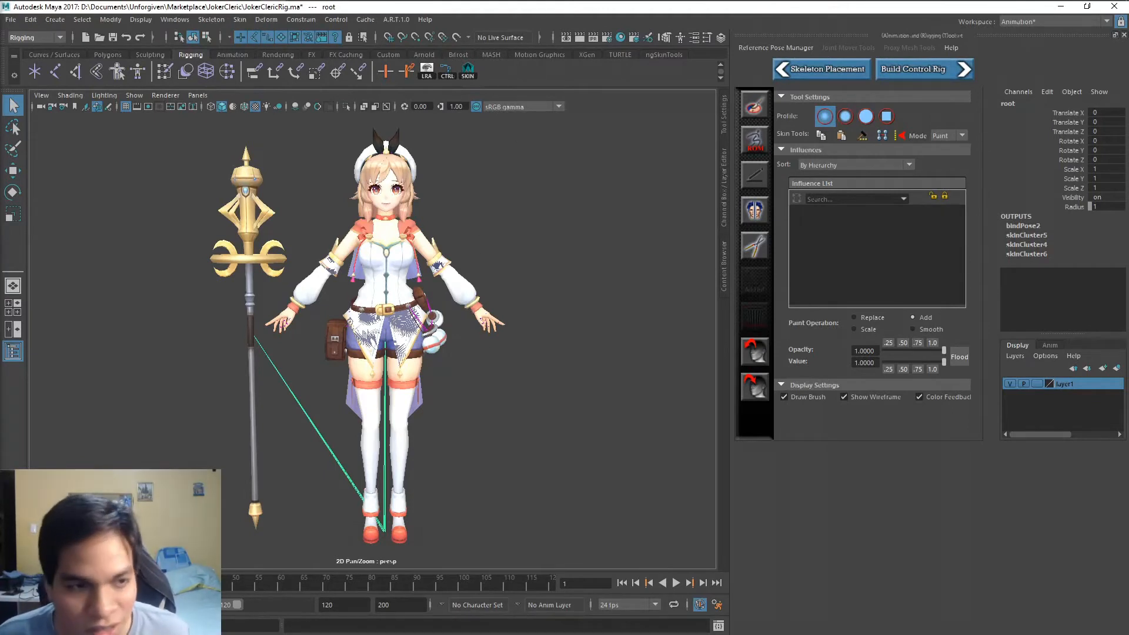
Test the skin binding by rotating the spine_03 joint about 39 degrees around Z, and undo the rotation.
{"action": "scroll", "coordinate": [486, 271], "scroll_direction": "up", "scroll_amount": 2}
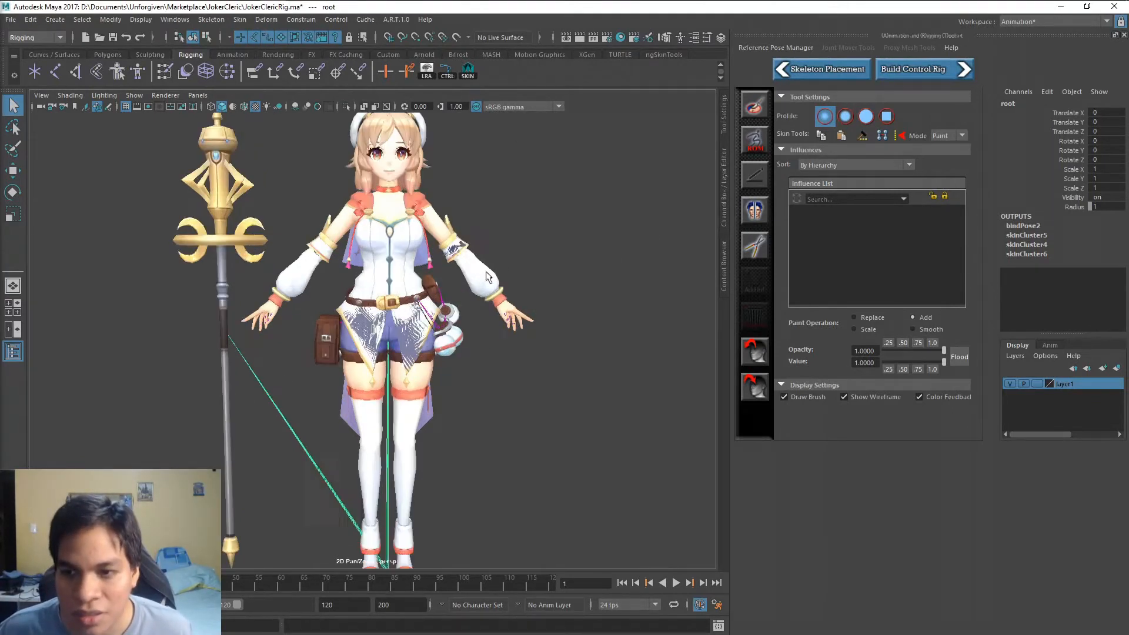
{"action": "left_click", "coordinate": [448, 238]}
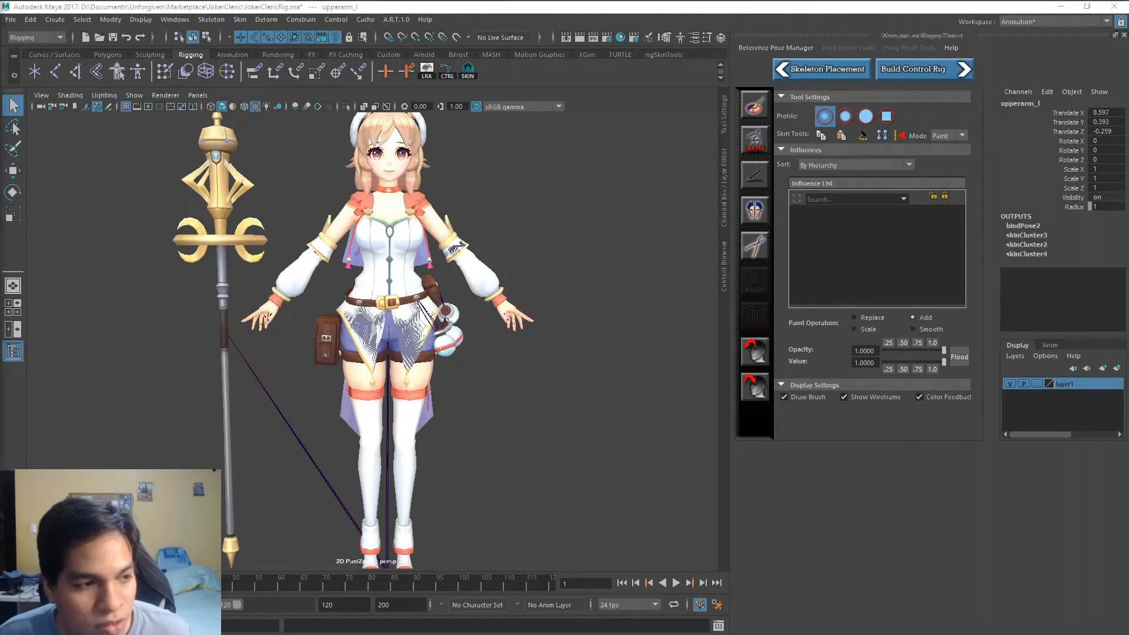
{"action": "key", "text": "Up"}
{"action": "key", "text": "Up"}
{"action": "key", "text": "Up"}
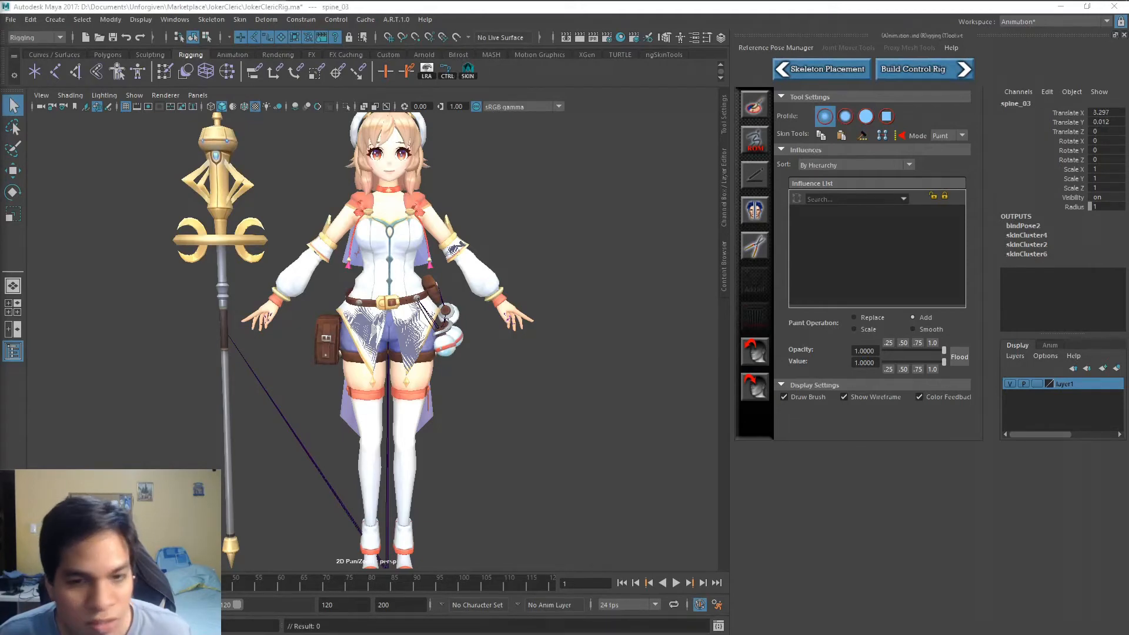
{"action": "scroll", "coordinate": [468, 265], "scroll_direction": "up", "scroll_amount": 3}
{"action": "key", "text": "e"}
{"action": "key", "text": "w"}
{"action": "left_click_drag", "start_coordinate": [585, 245], "coordinate": [498, 211], "text": "alt"}
{"action": "key", "text": "e"}
{"action": "left_click_drag", "start_coordinate": [385, 213], "coordinate": [456, 227]}
{"action": "key", "text": "ctrl+z"}
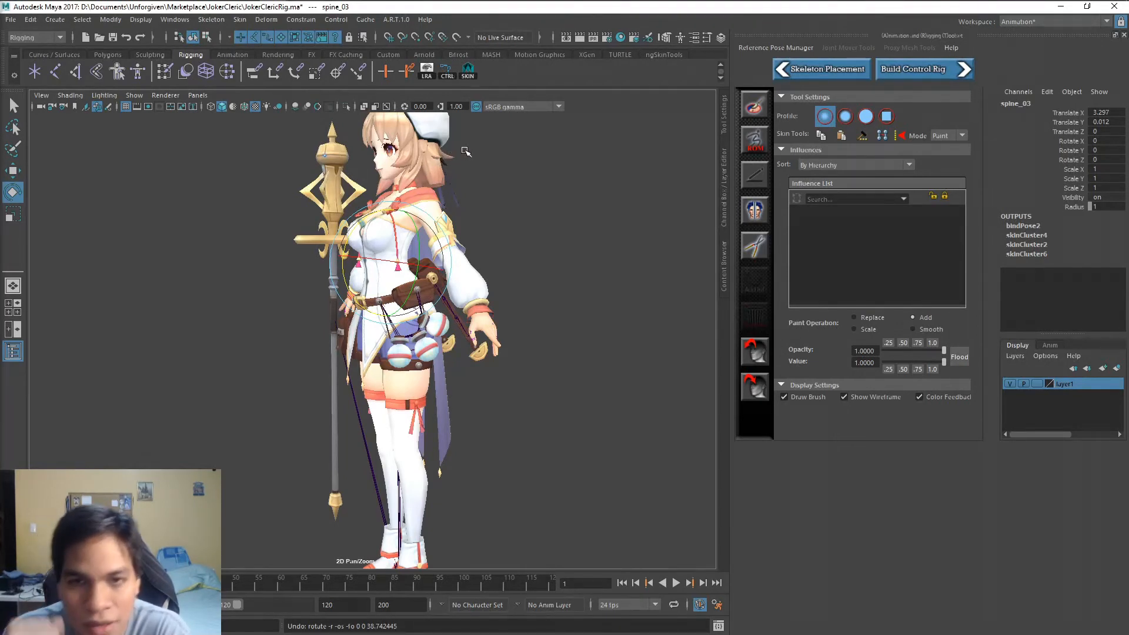
{"action": "key", "text": "super"}
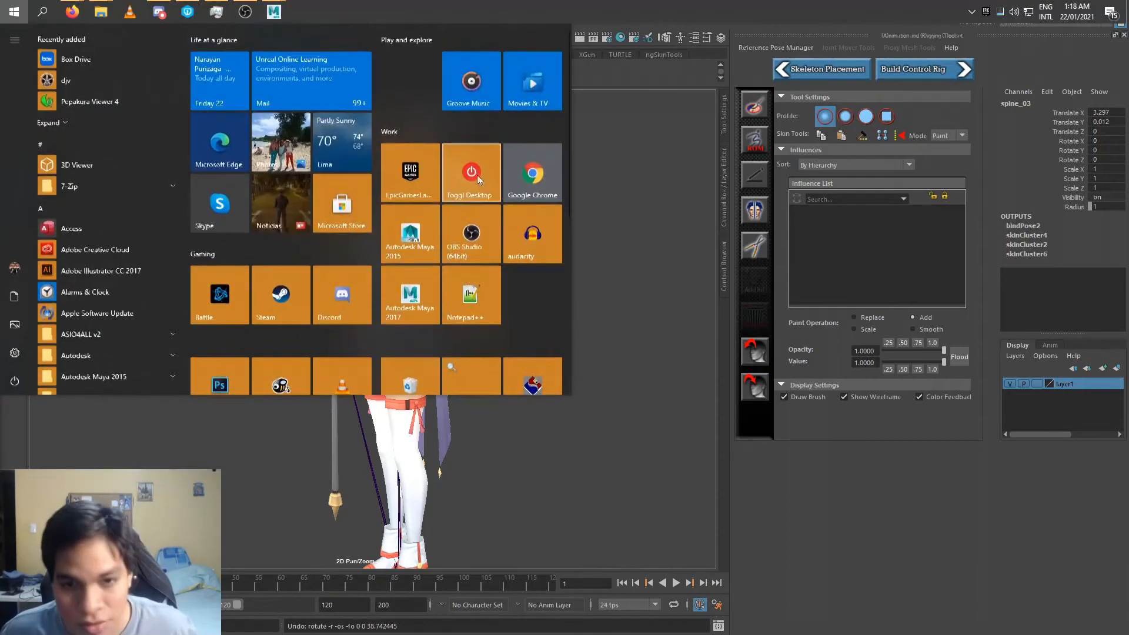
{"action": "key", "text": "super"}
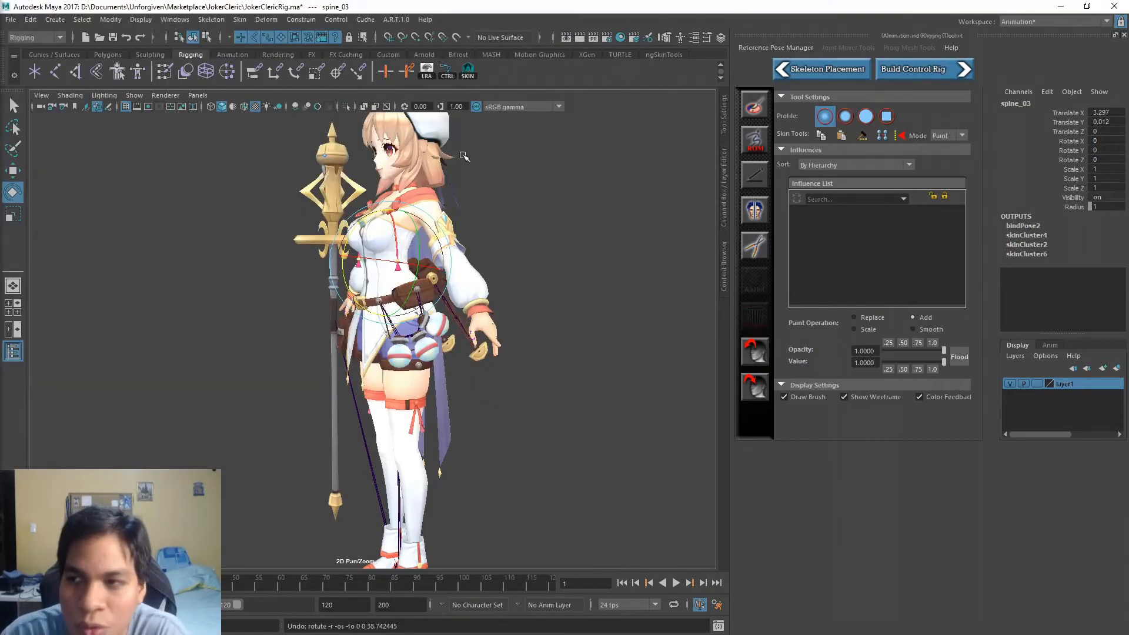